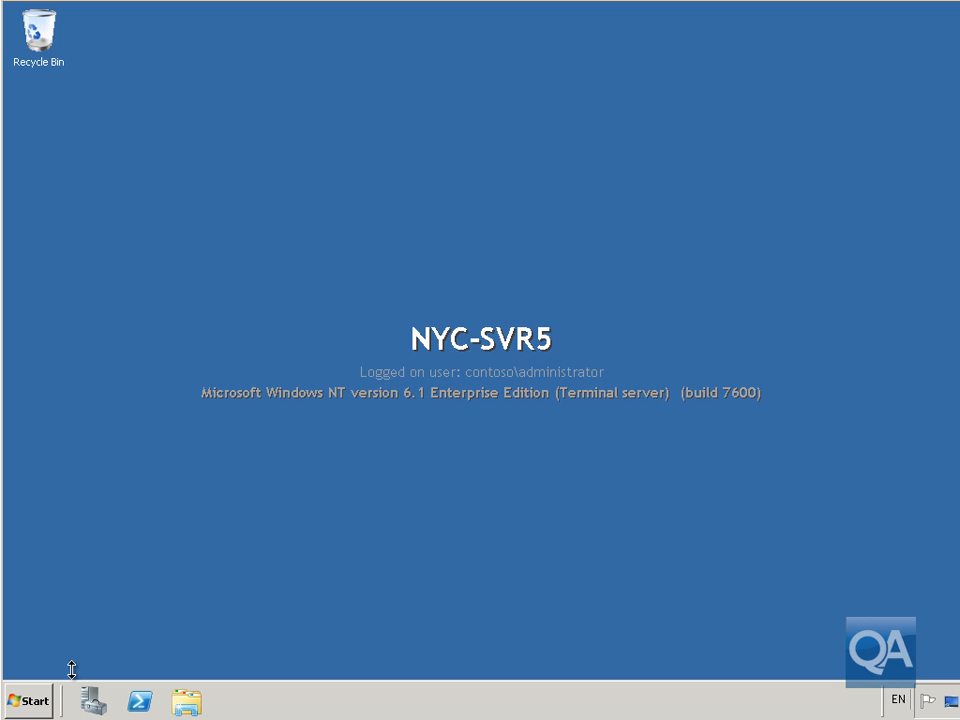
# Start the Control Panel's Install Application on Remote Desktop wizard and run E:\Labfiles\PowerPointViewer.exe.
pyautogui.click(41, 700)
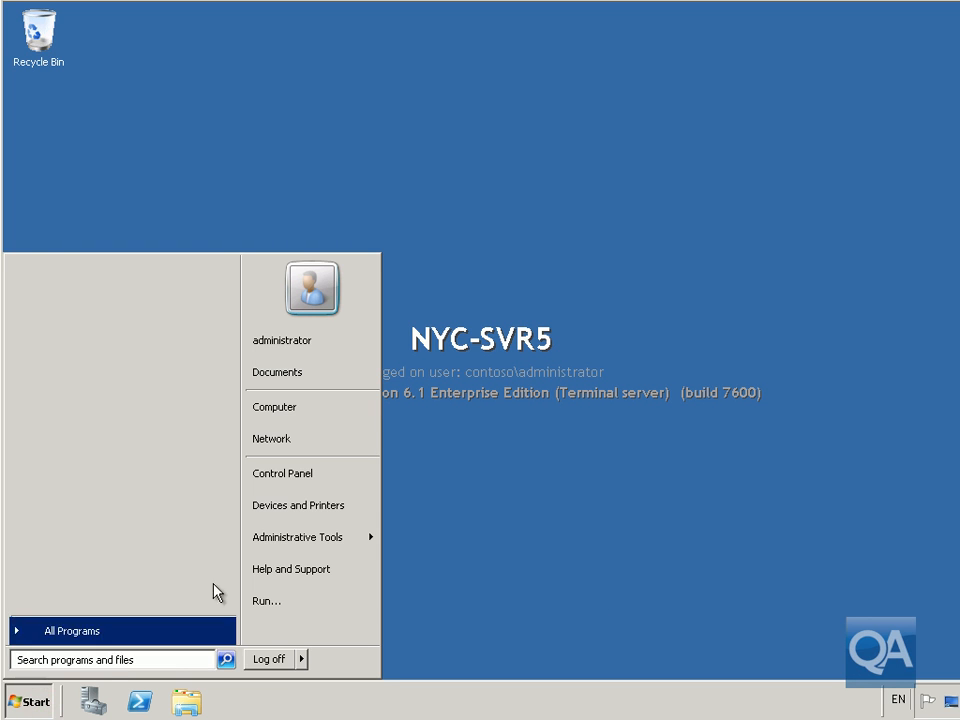
pyautogui.click(277, 480)
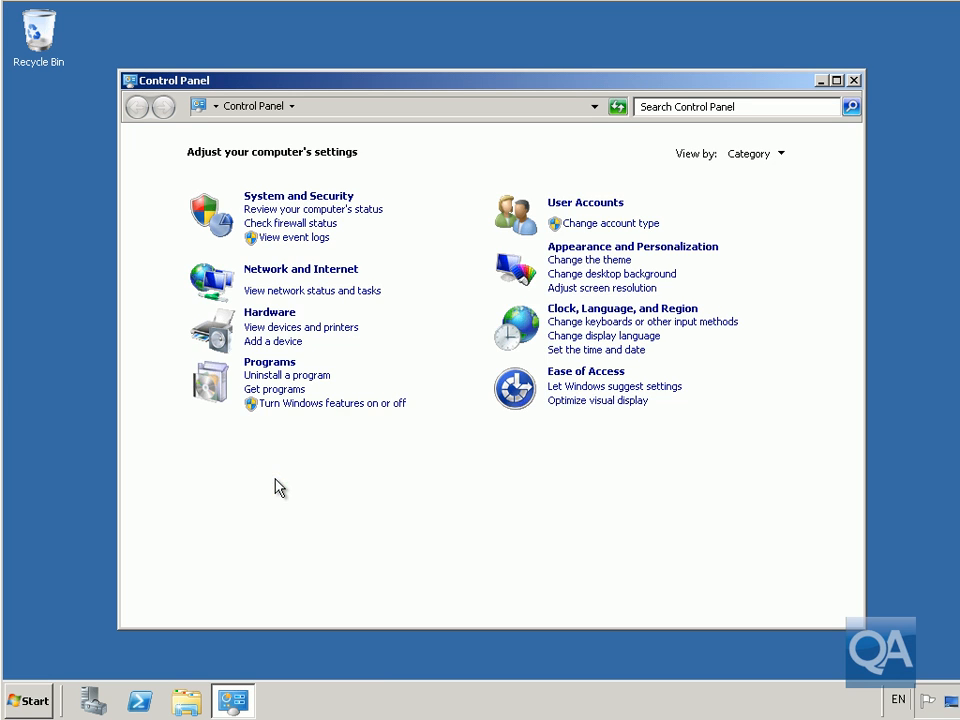
pyautogui.click(279, 363)
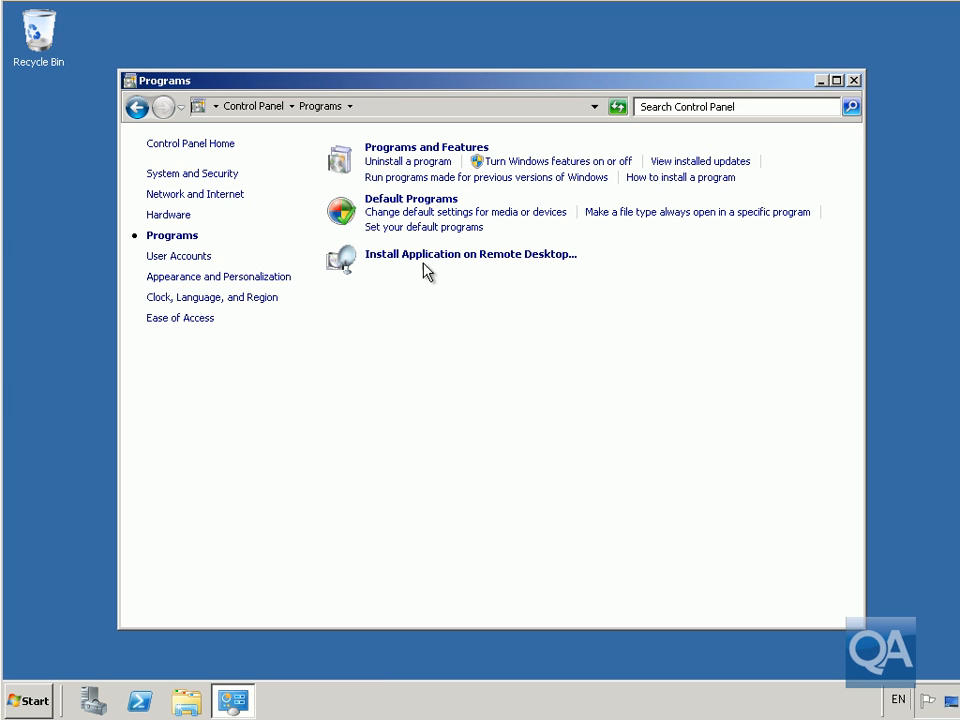
pyautogui.click(428, 257)
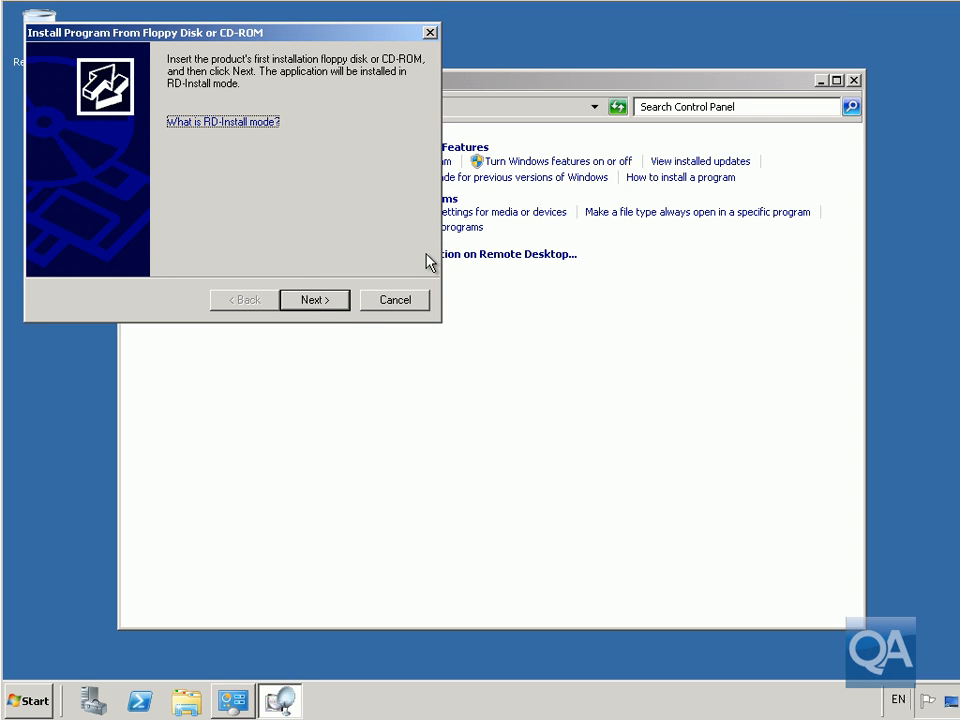
pyautogui.click(326, 302)
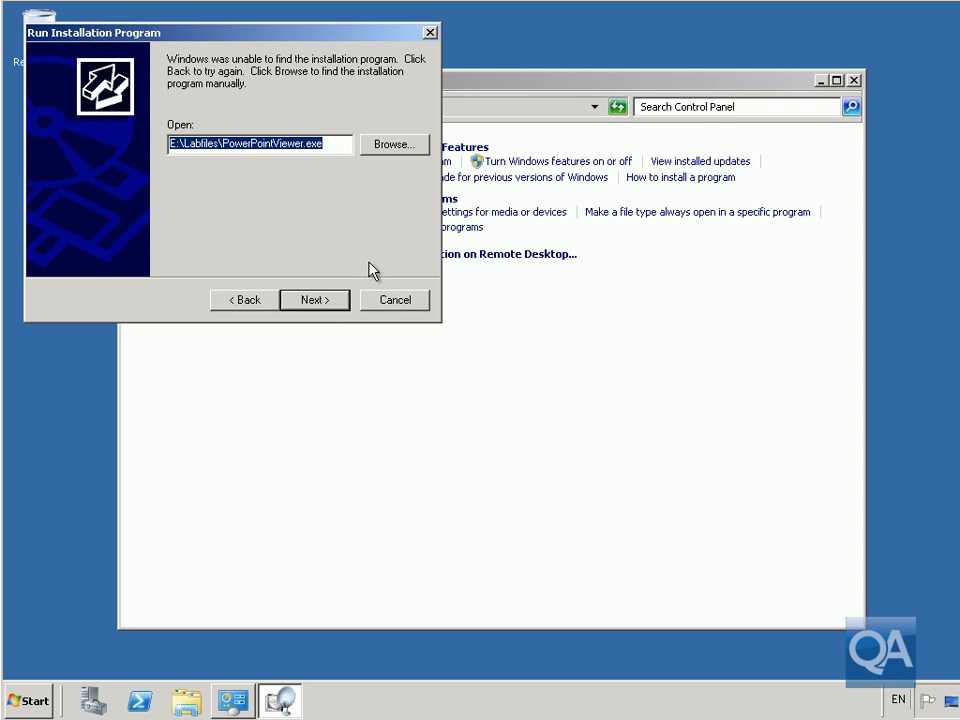
pyautogui.click(332, 301)
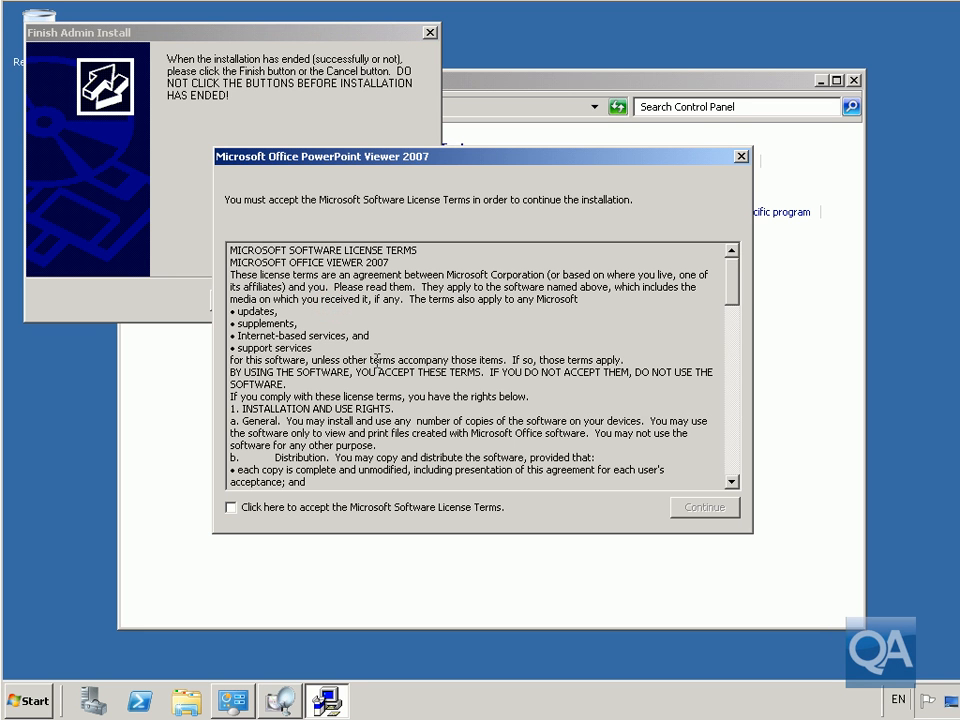
# Accept the PowerPoint Viewer 2007 licence, complete its installation, and finish the admin install wizard.
pyautogui.click(332, 508)
pyautogui.click(683, 511)
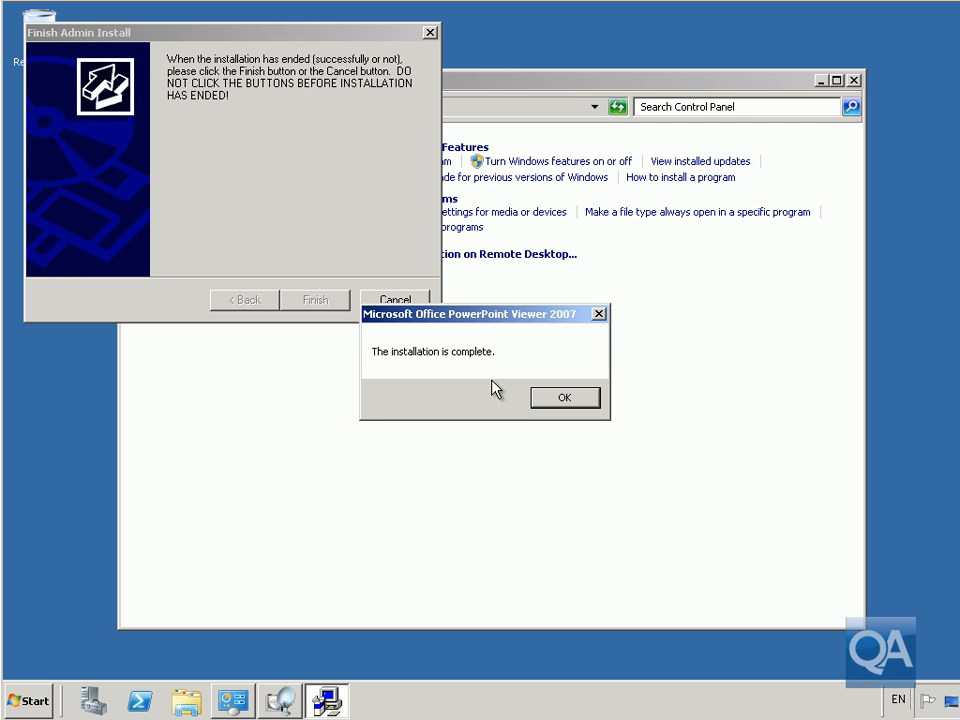
pyautogui.click(551, 400)
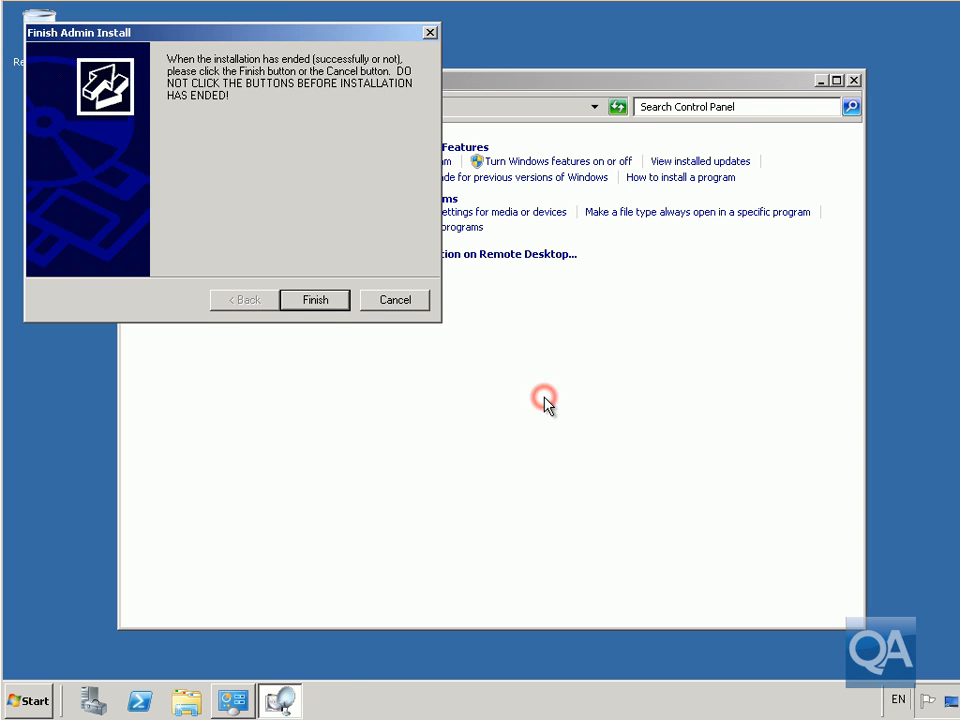
pyautogui.click(328, 304)
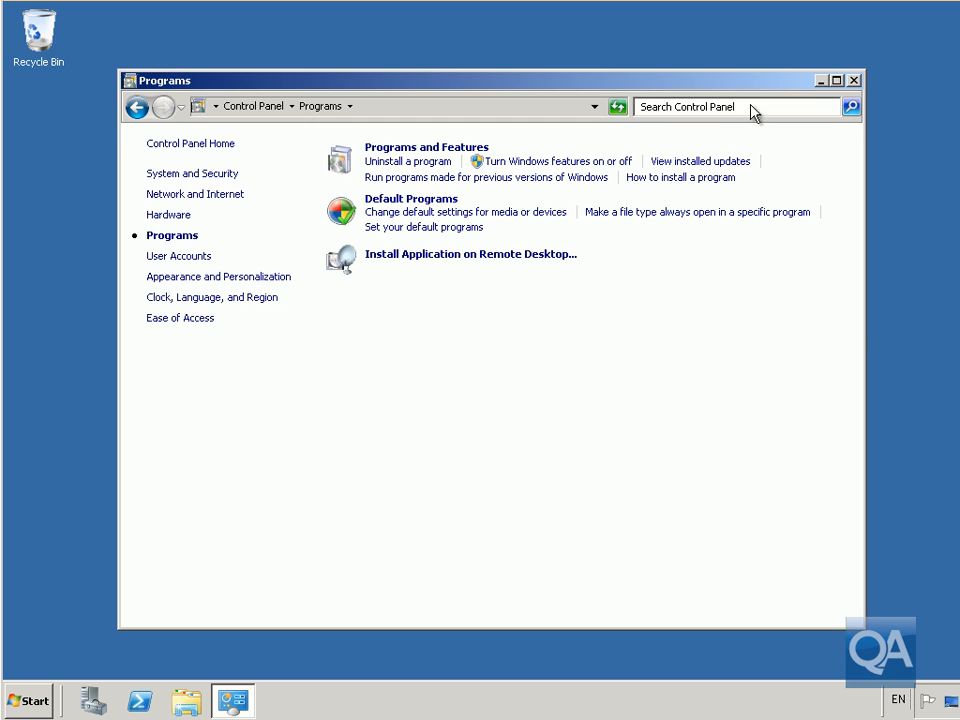
# Close Control Panel and launch RemoteApp Manager from Administrative Tools > Remote Desktop Services.
pyautogui.click(853, 80)
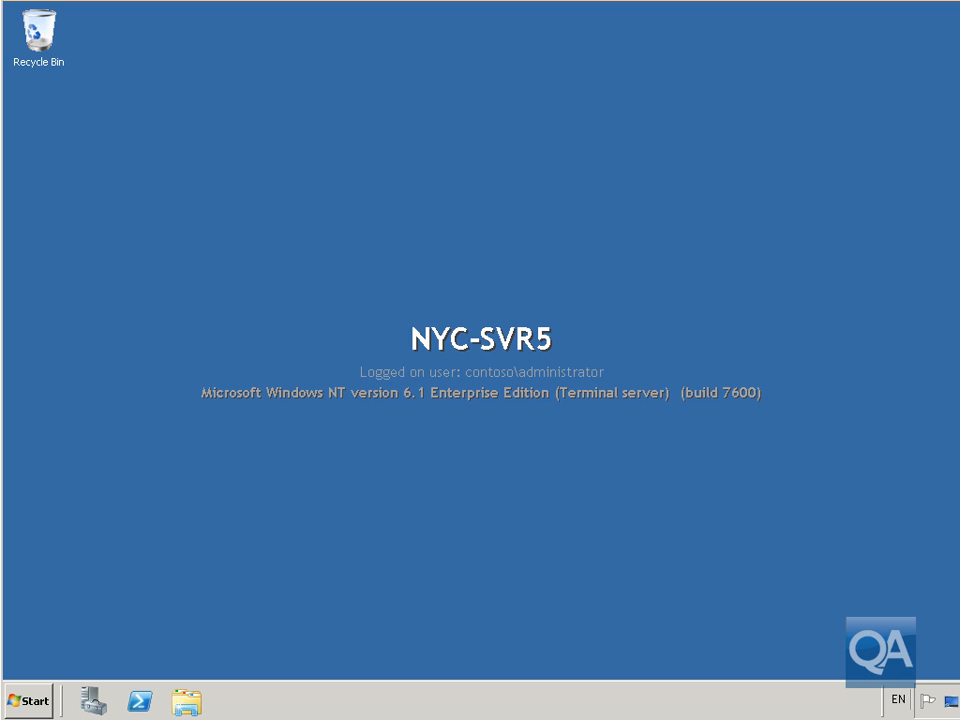
pyautogui.click(30, 700)
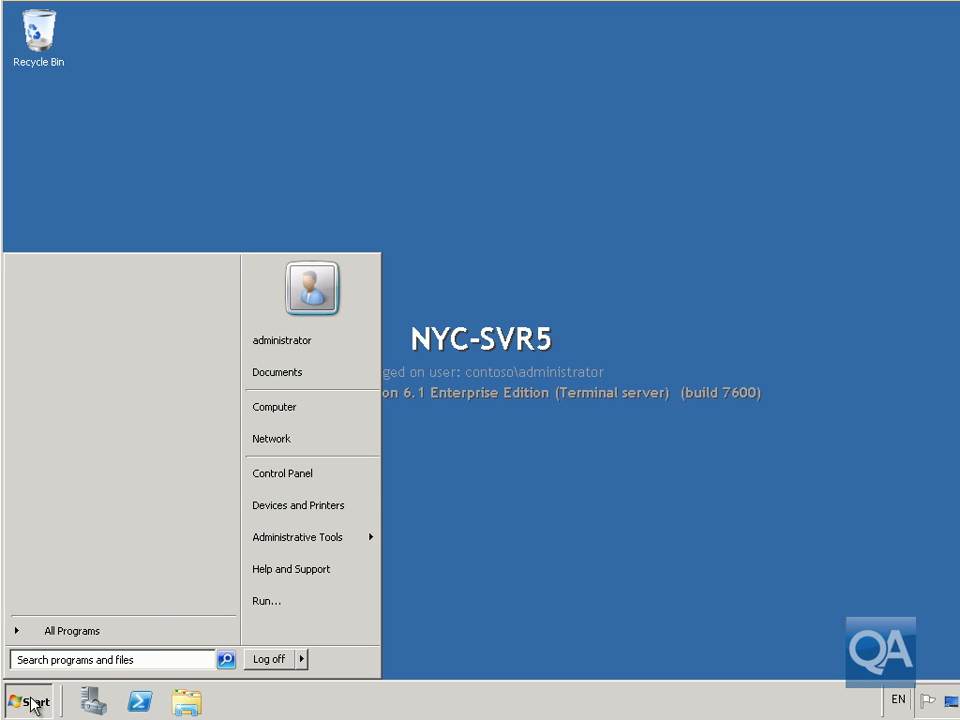
pyautogui.moveTo(254, 540)
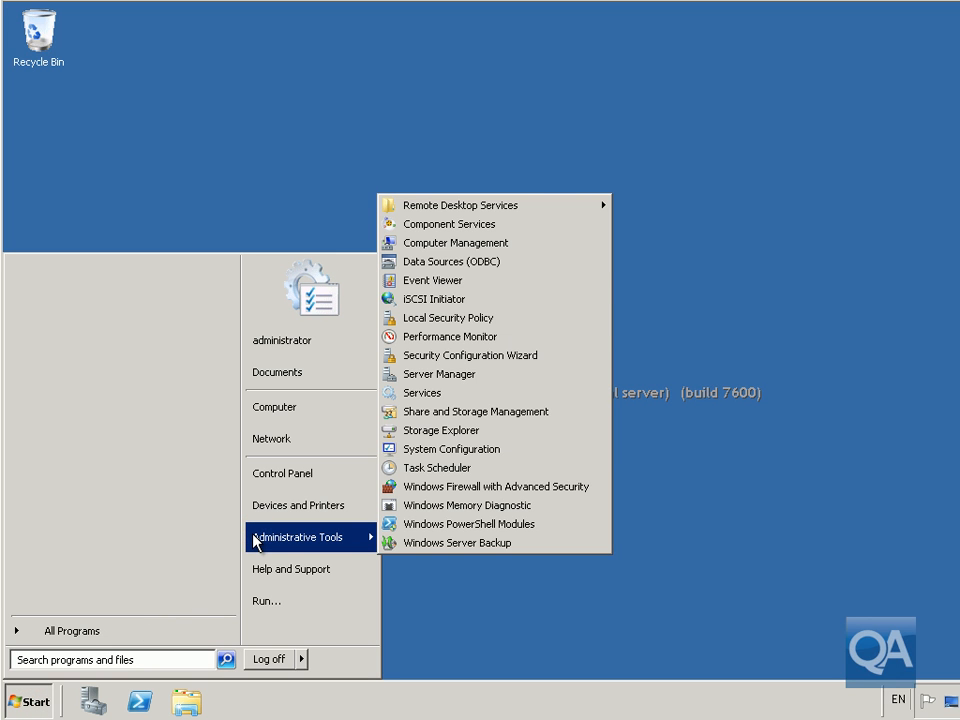
pyautogui.click(473, 212)
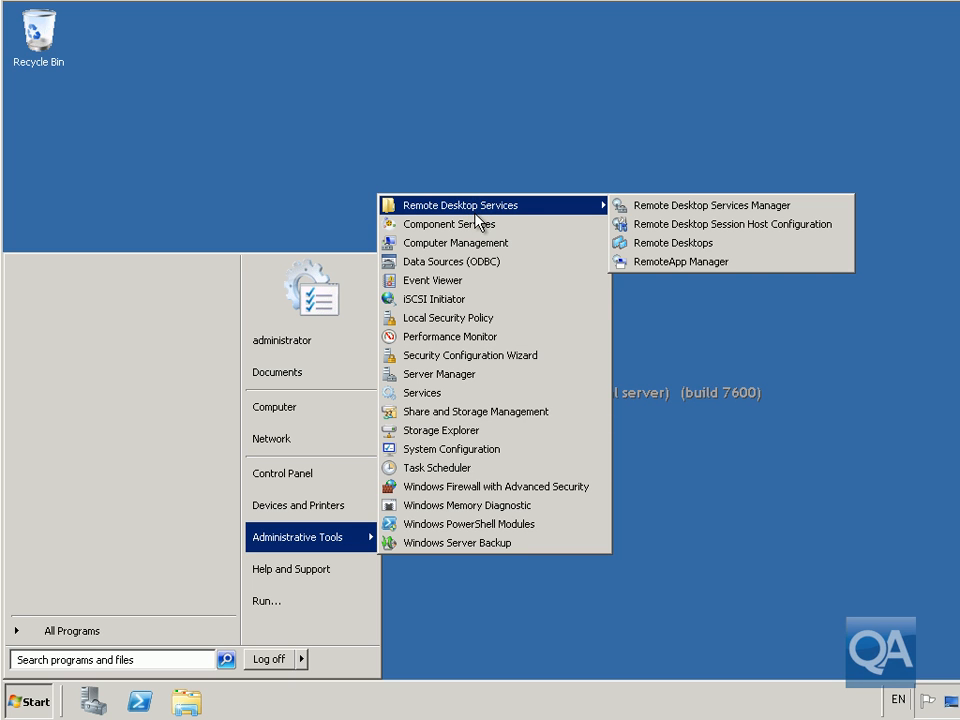
pyautogui.click(686, 261)
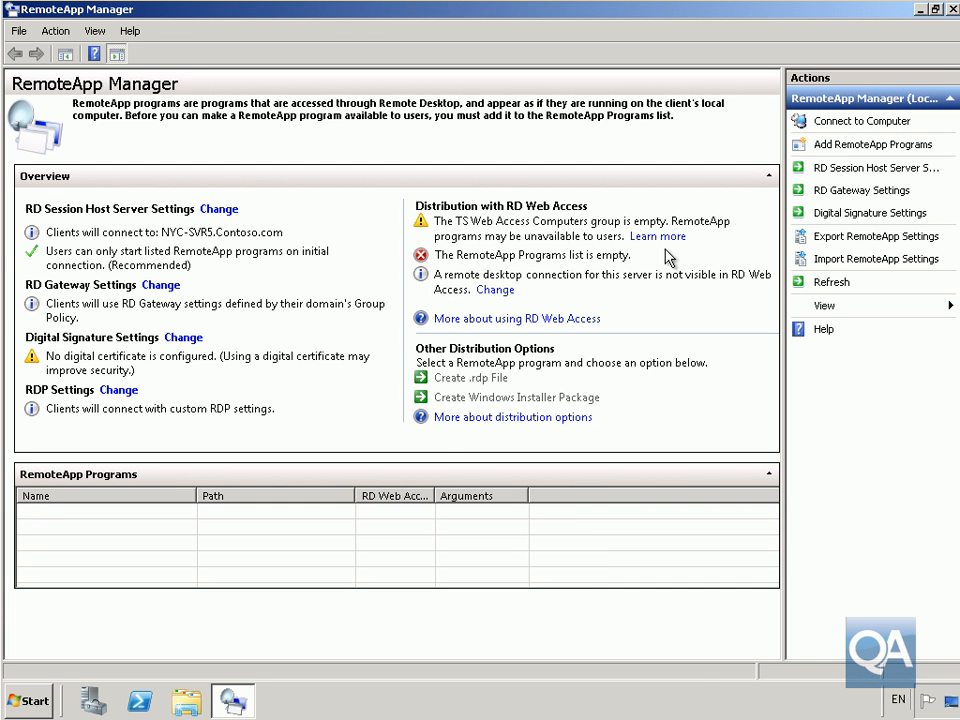
# Add PowerPoint Viewer 2007 as a RemoteApp program with RD Web Access availability turned off.
pyautogui.click(838, 148)
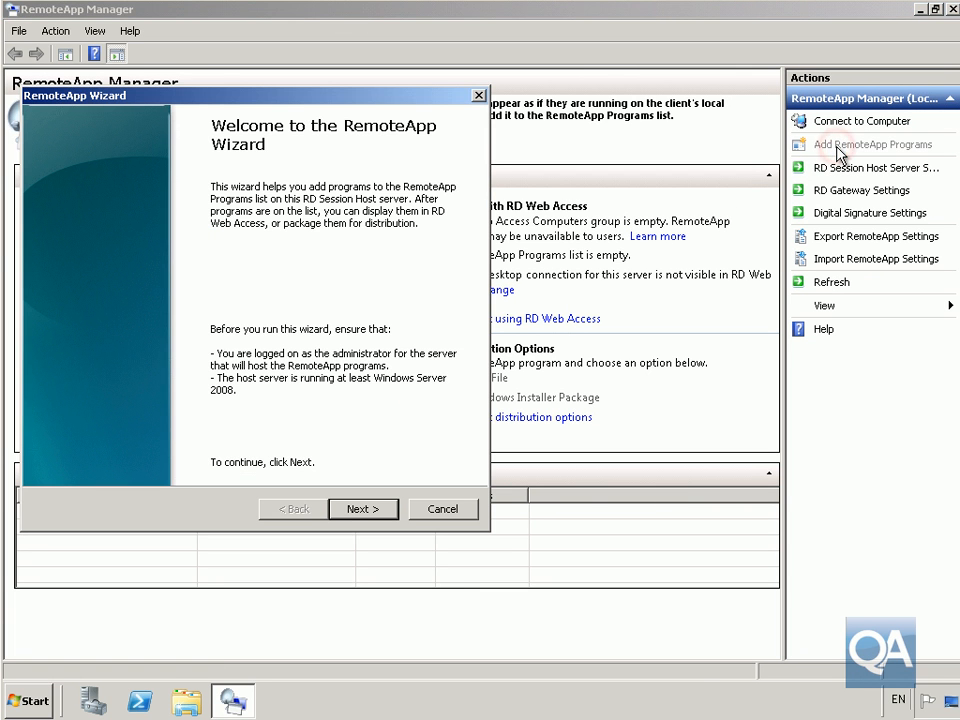
pyautogui.click(379, 512)
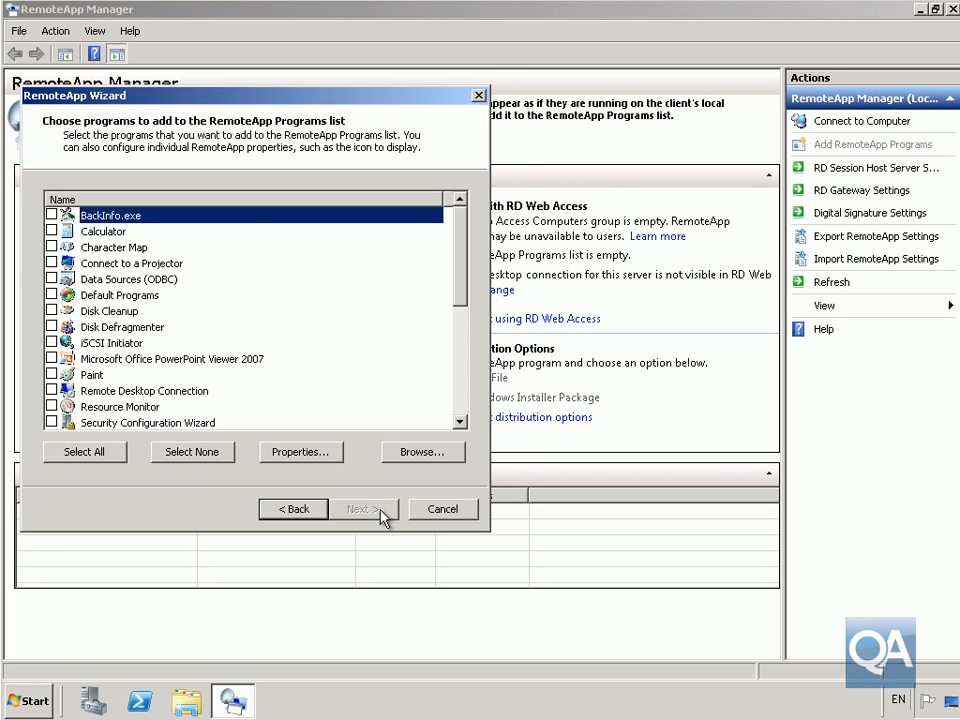
pyautogui.click(51, 359)
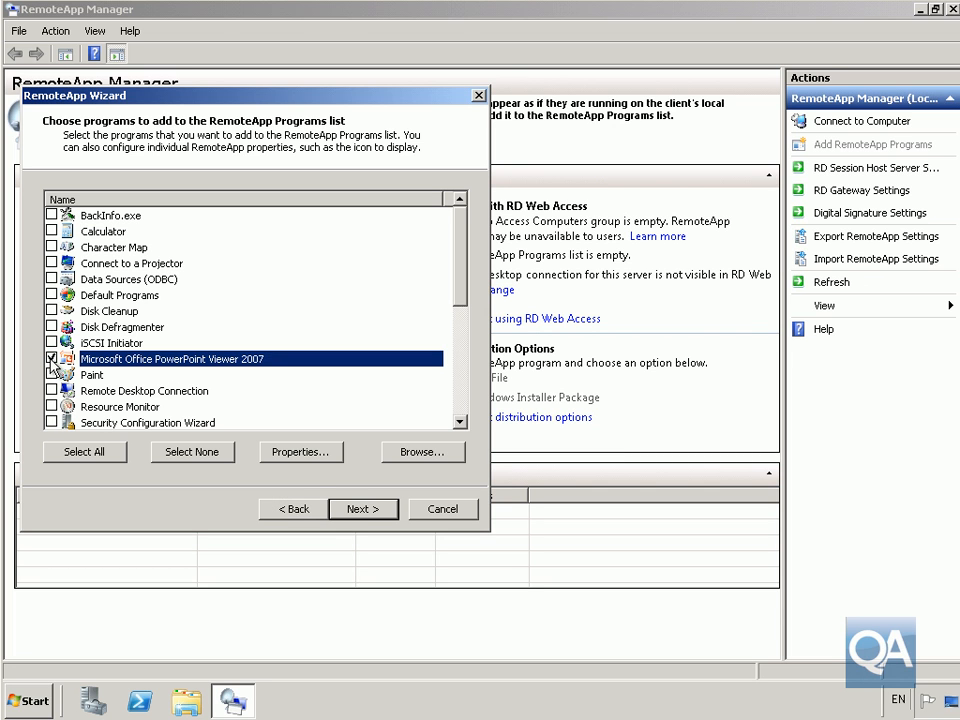
pyautogui.click(300, 452)
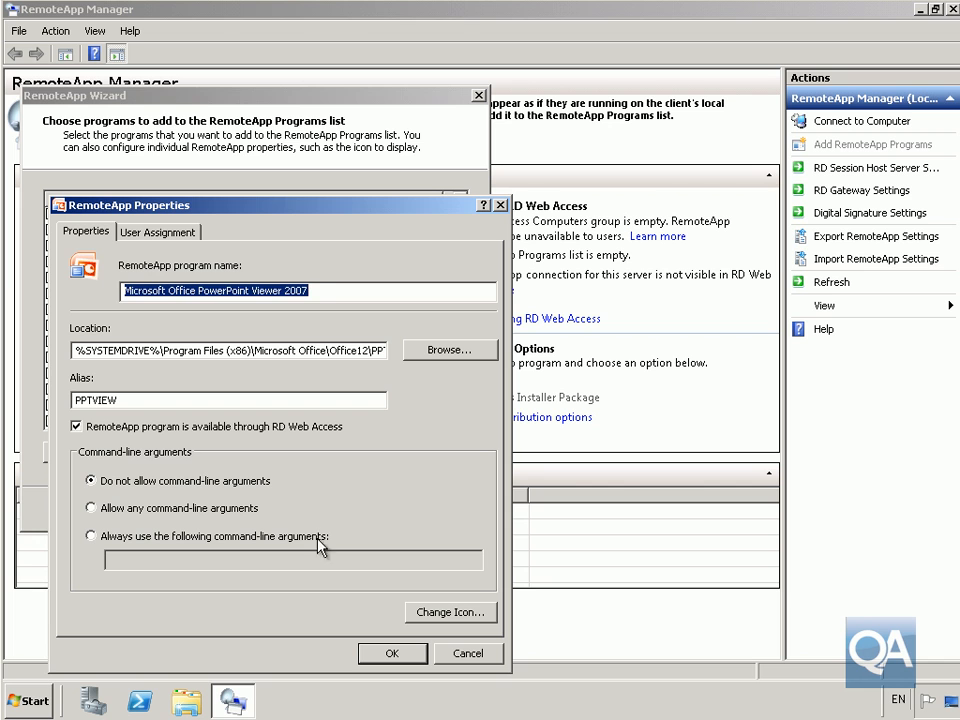
pyautogui.click(77, 427)
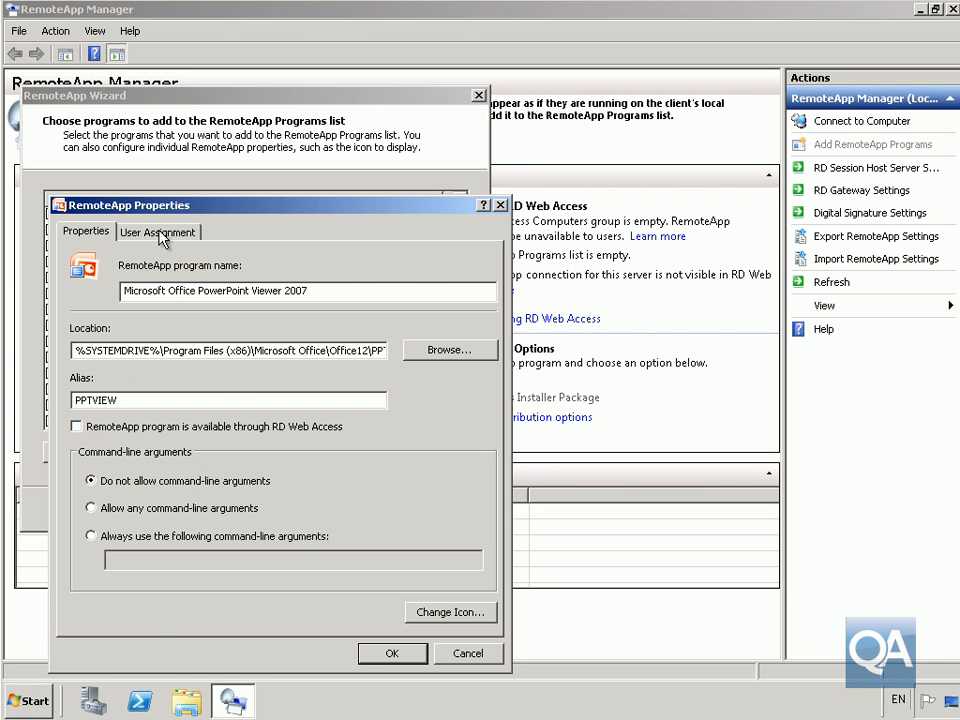
pyautogui.click(160, 233)
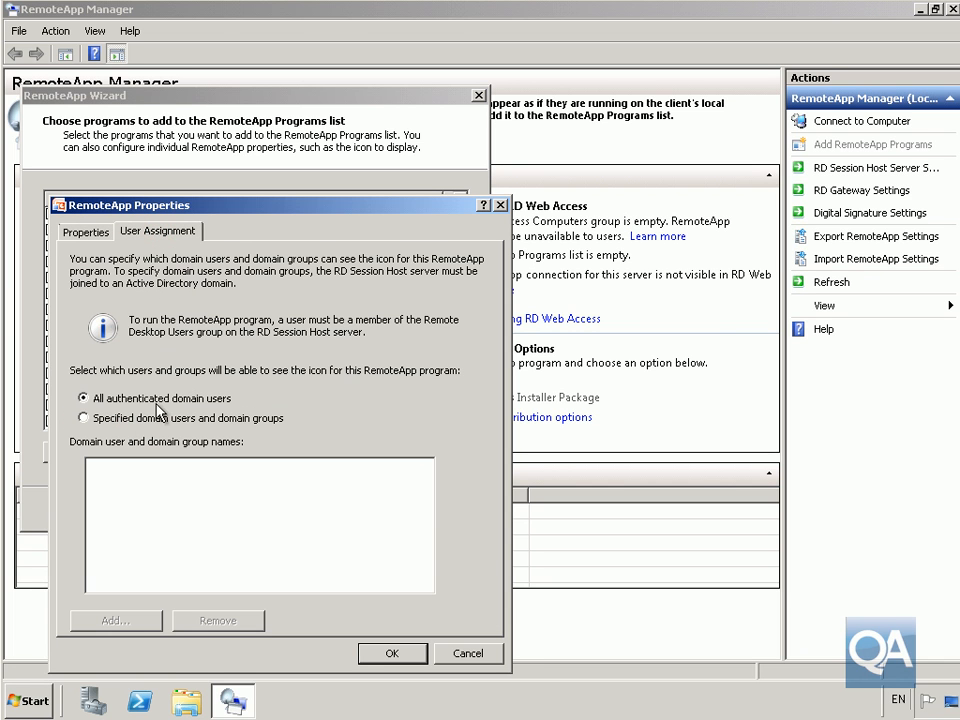
pyautogui.click(101, 232)
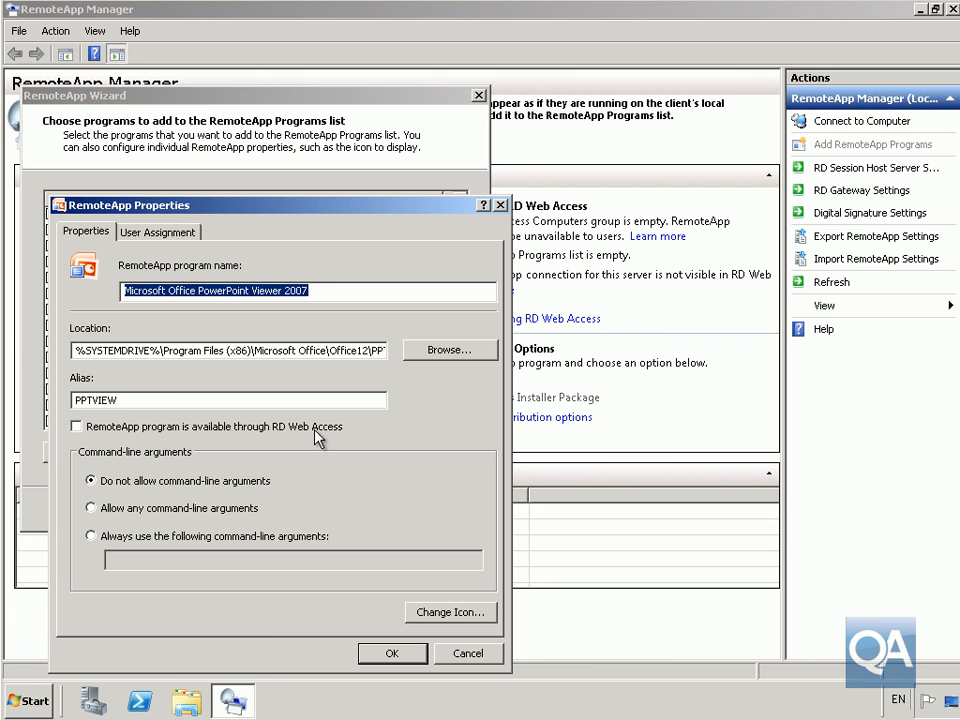
pyautogui.click(393, 654)
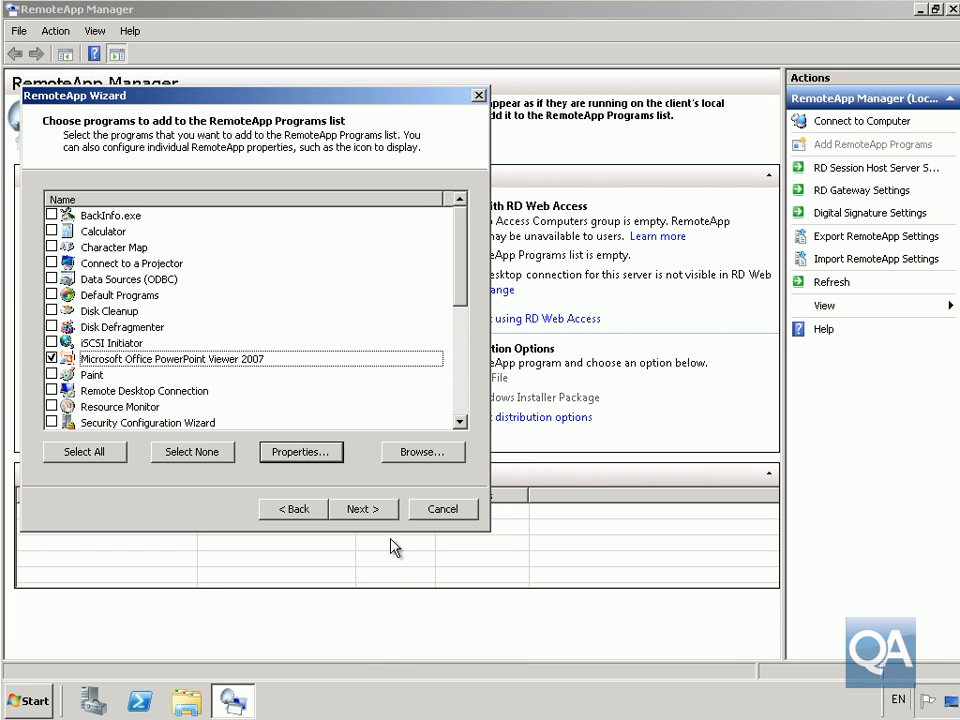
pyautogui.click(384, 512)
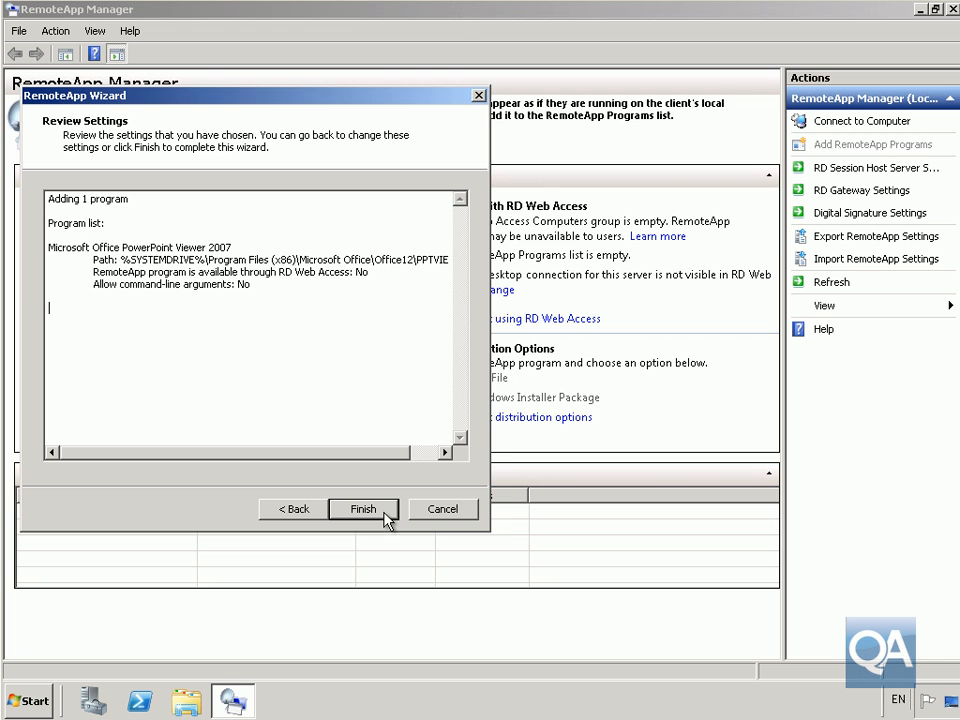
pyautogui.click(384, 513)
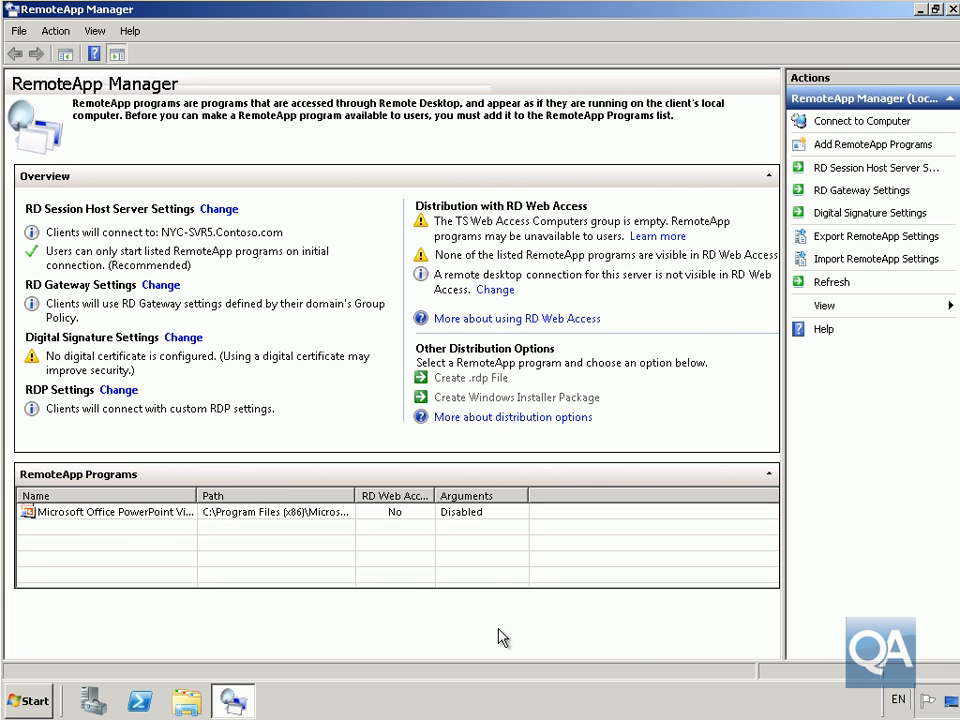
# Configure a Windows Installer package for PowerPoint Viewer that associates client file extensions with the RemoteApp.
pyautogui.click(317, 518)
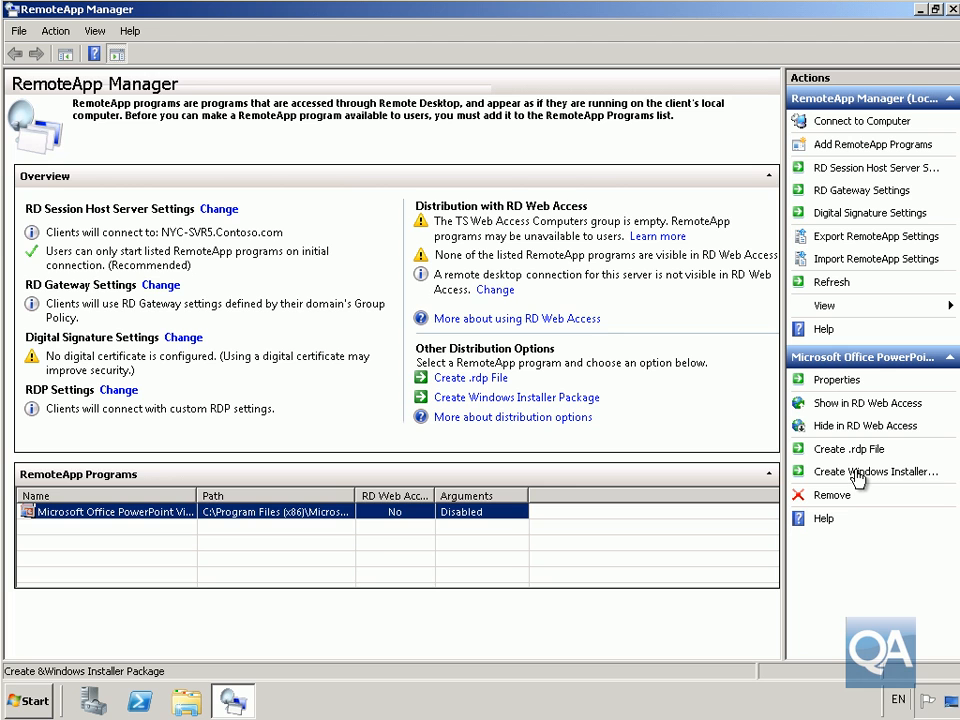
pyautogui.click(858, 474)
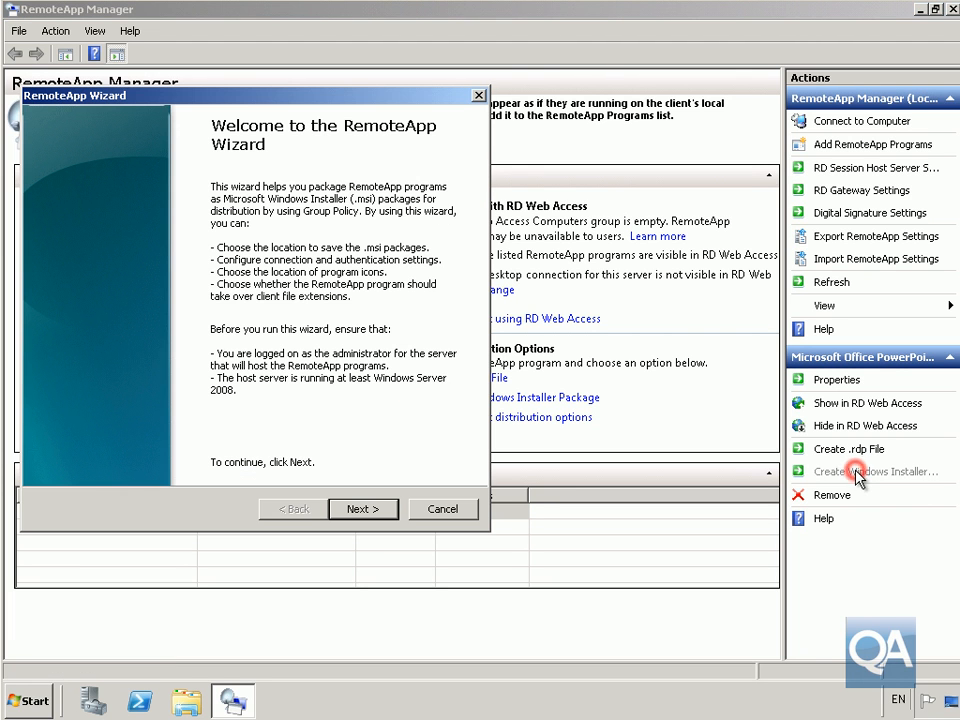
pyautogui.click(388, 515)
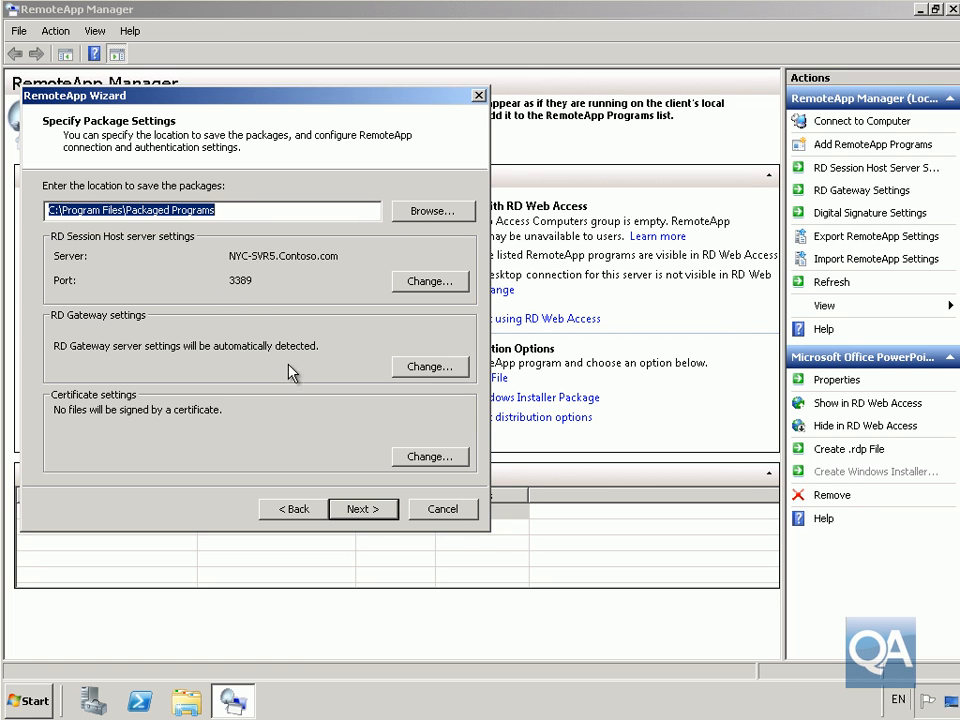
pyautogui.click(363, 509)
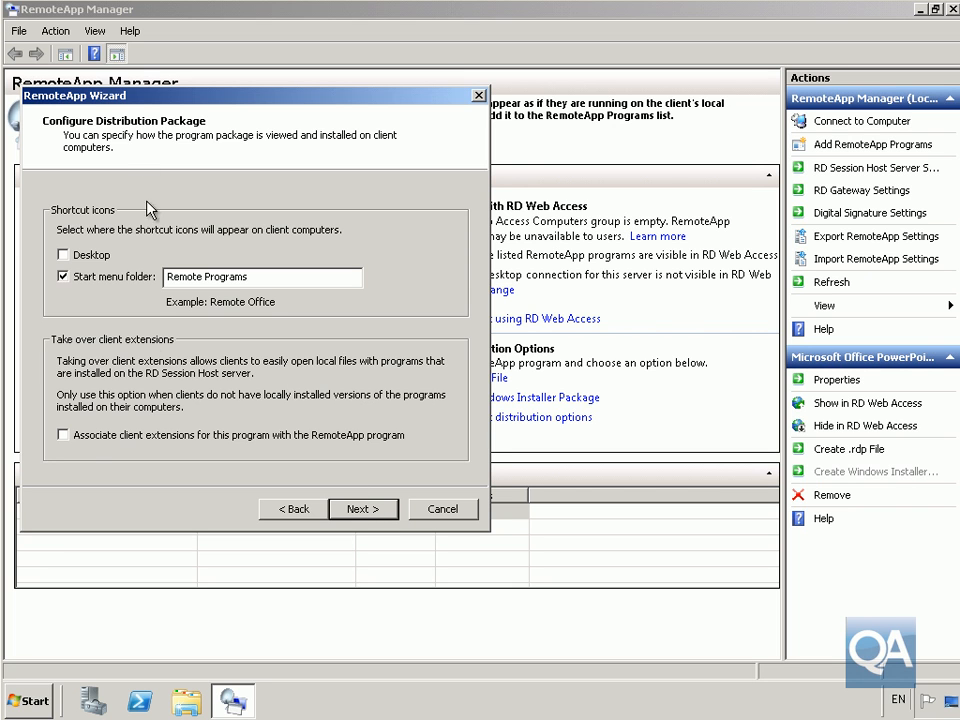
pyautogui.click(82, 436)
pyautogui.click(360, 510)
# Build PPTVIEW.msi, check it in the Packaged Programs folder, and close that folder.
pyautogui.click(358, 510)
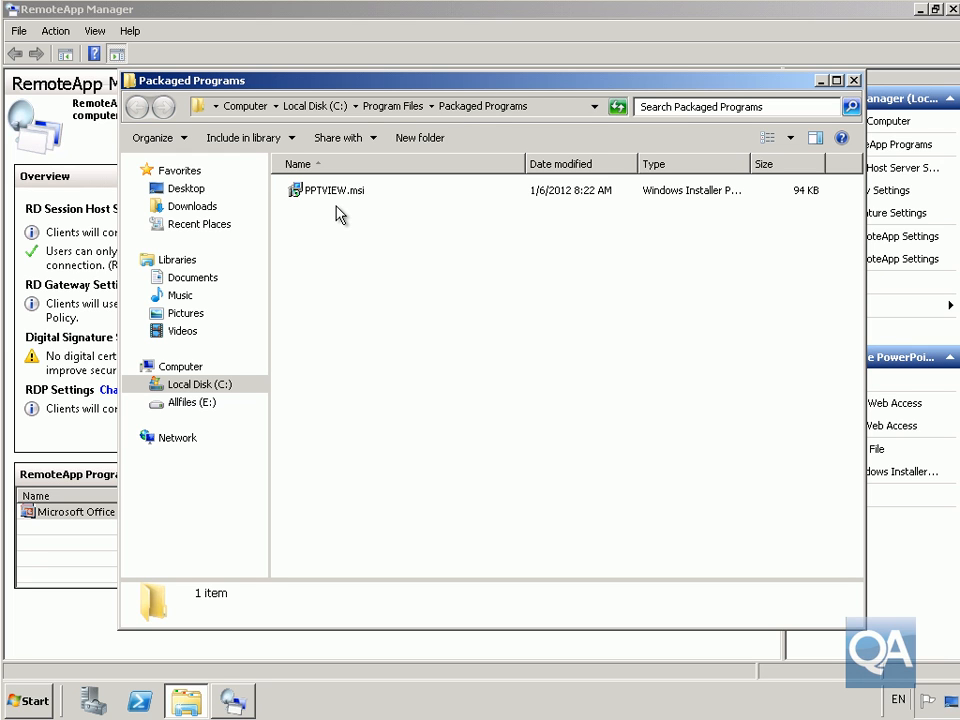
pyautogui.click(854, 82)
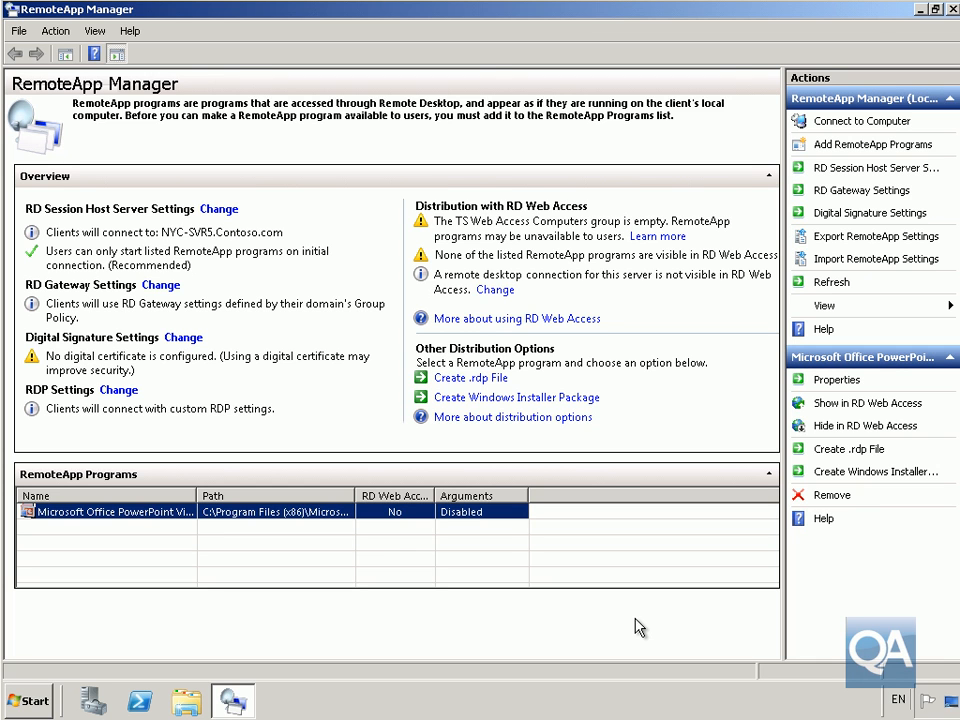
pyautogui.click(840, 145)
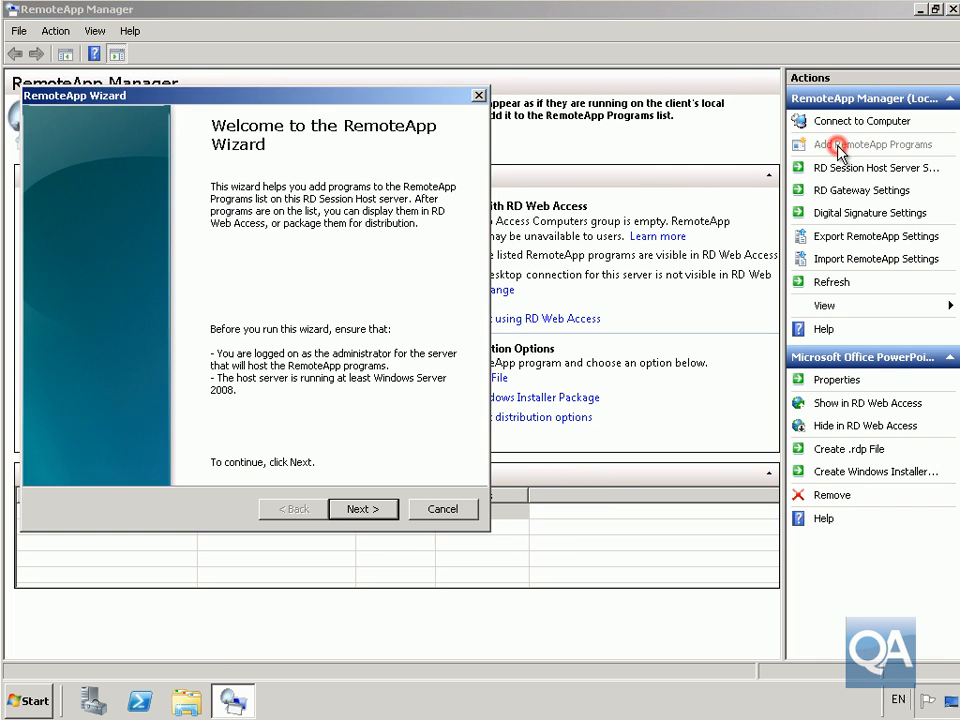
# Publish Calculator as a RemoteApp program after reviewing its User Assignment properties.
pyautogui.click(380, 510)
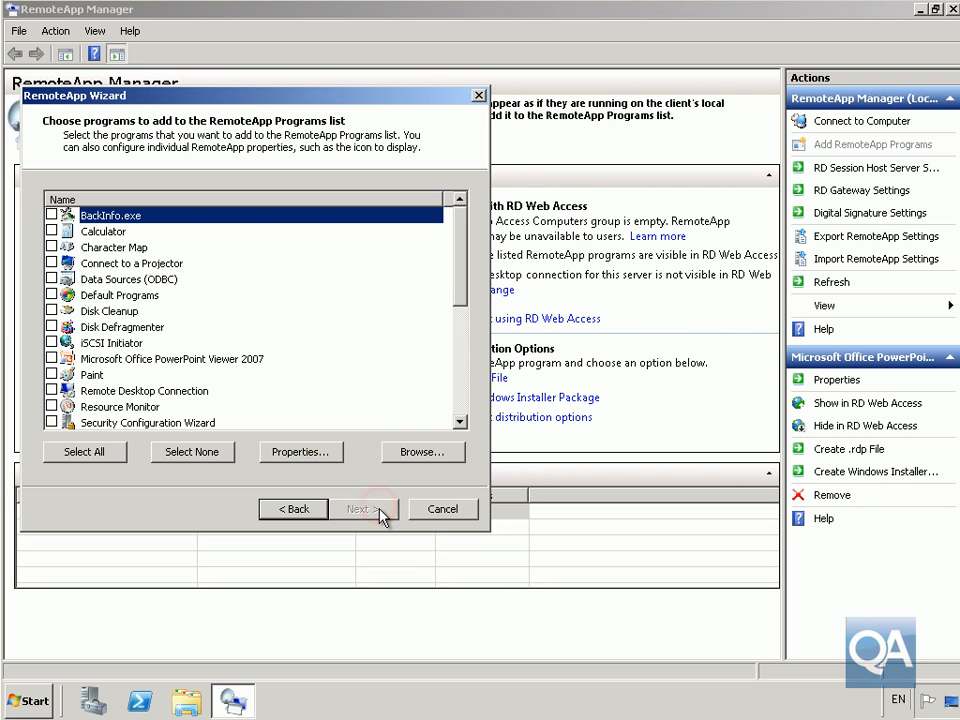
pyautogui.click(51, 231)
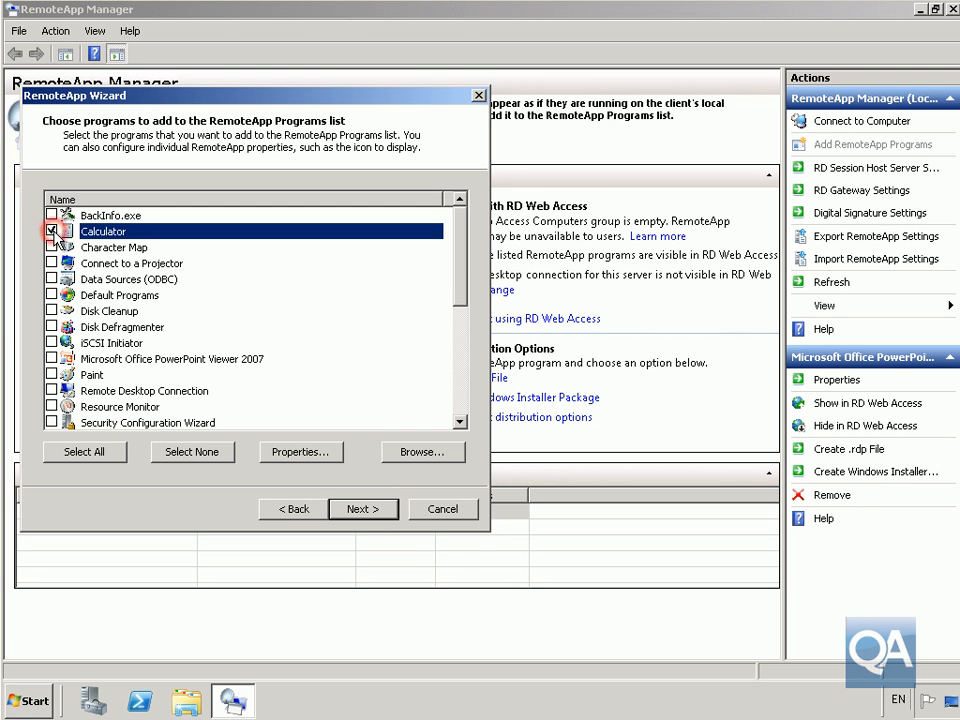
pyautogui.click(280, 452)
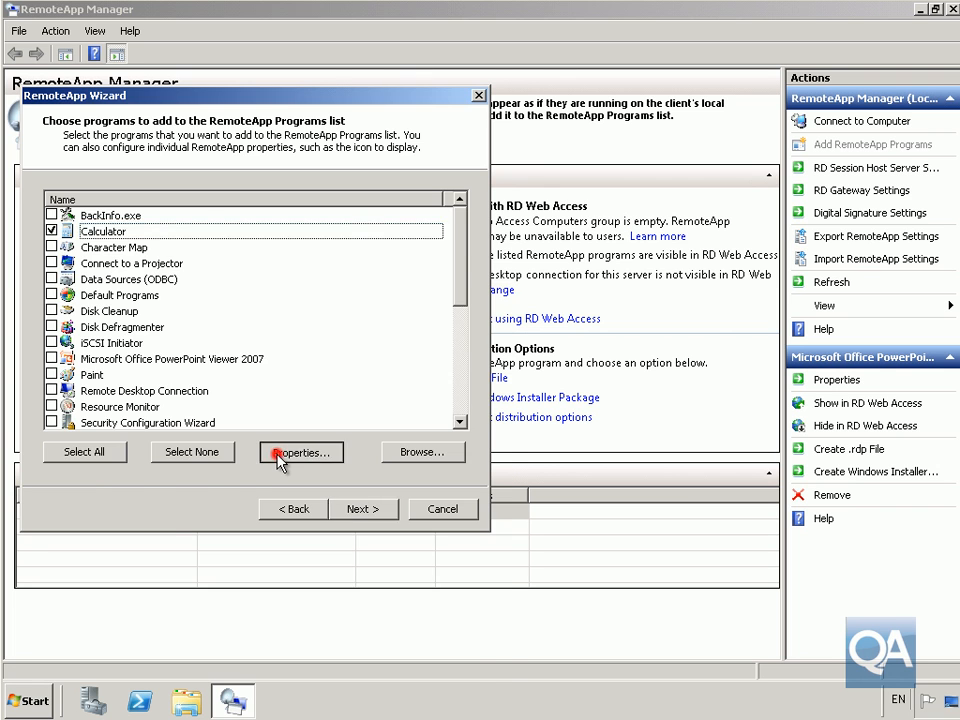
pyautogui.click(157, 233)
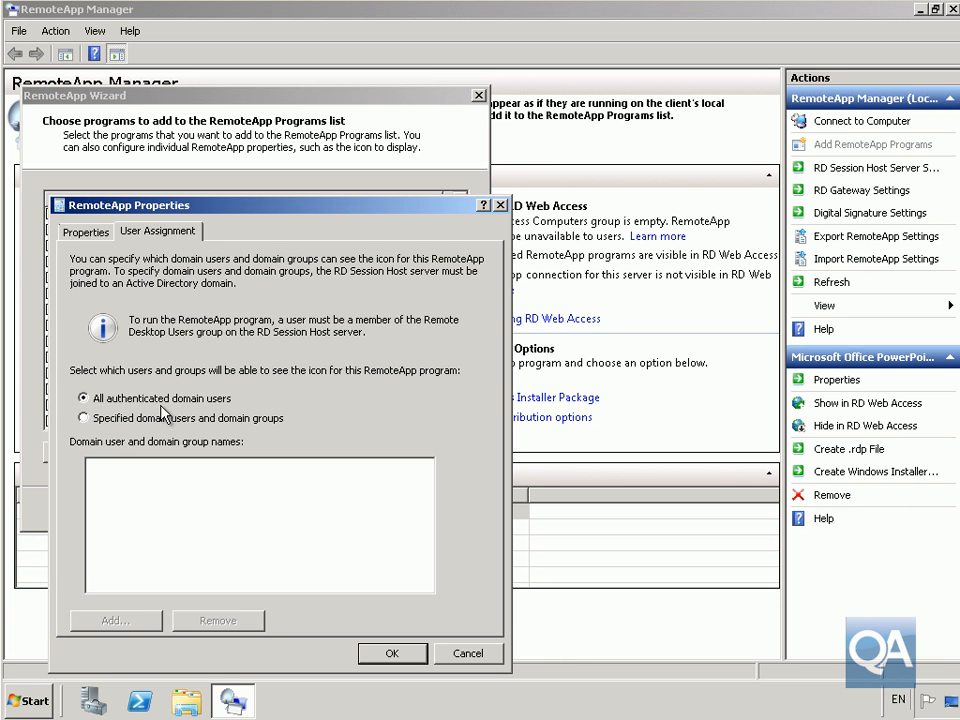
pyautogui.click(405, 656)
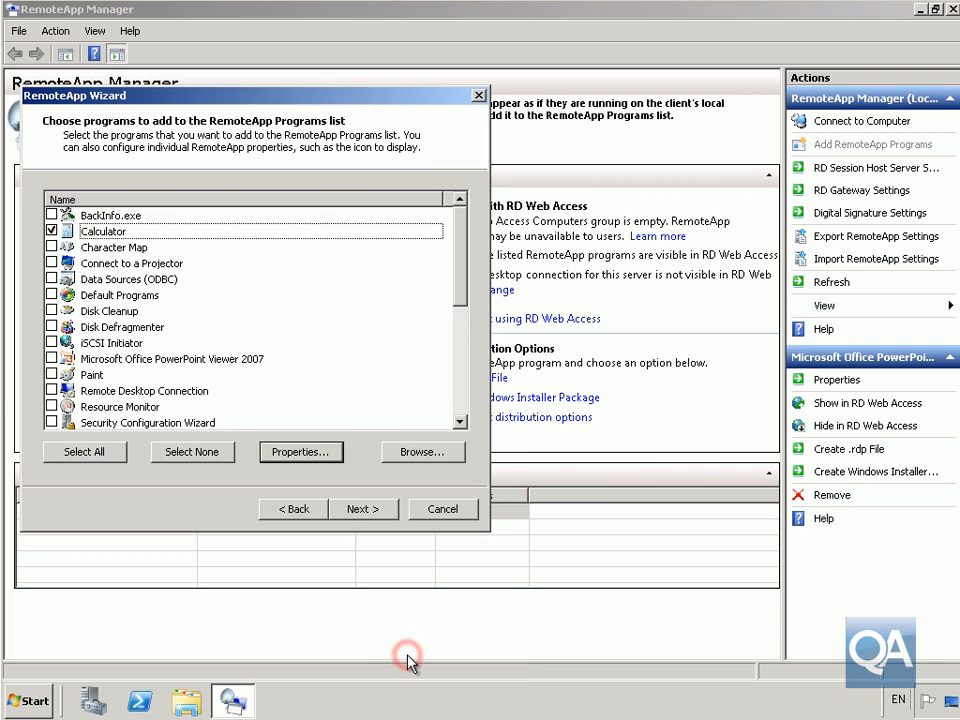
pyautogui.click(350, 512)
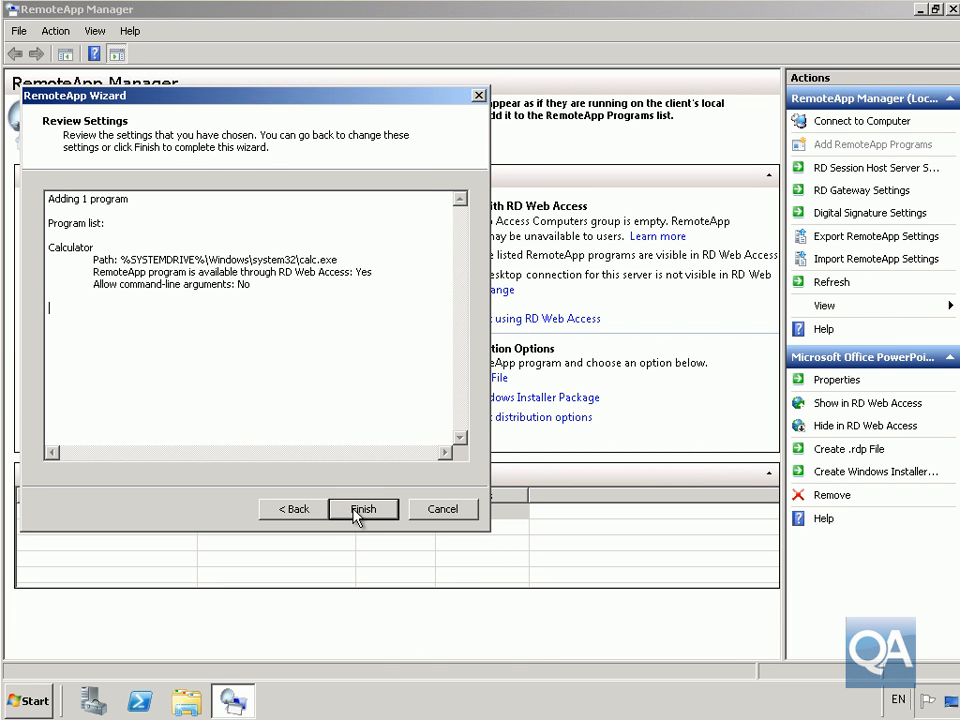
pyautogui.click(360, 510)
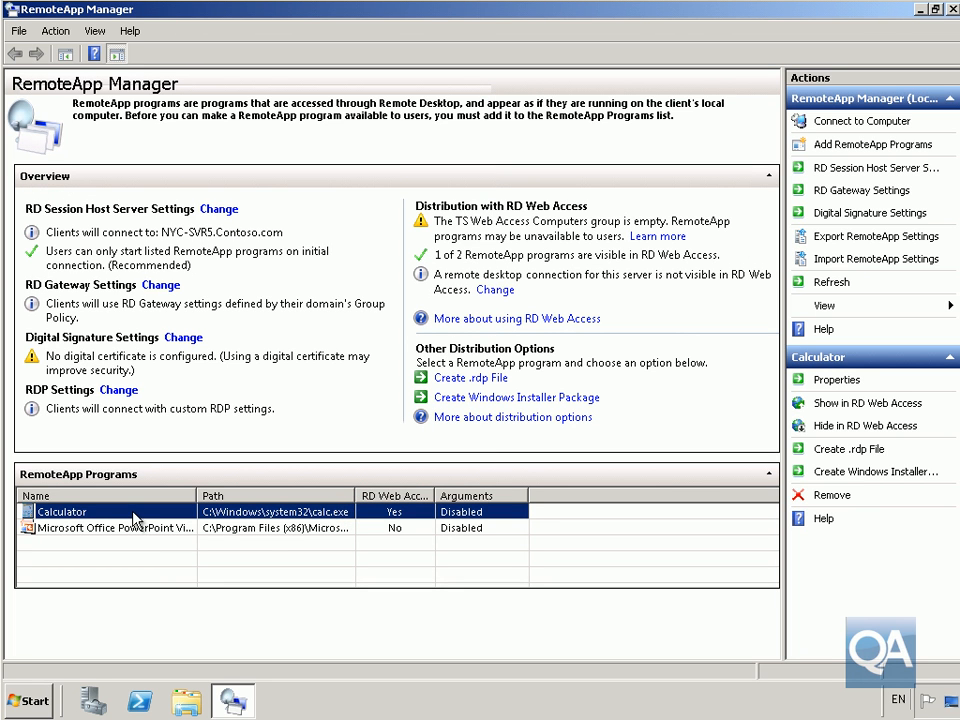
# Export the Calculator RemoteApp as calc.rdp using the default package location and settings.
pyautogui.click(829, 448)
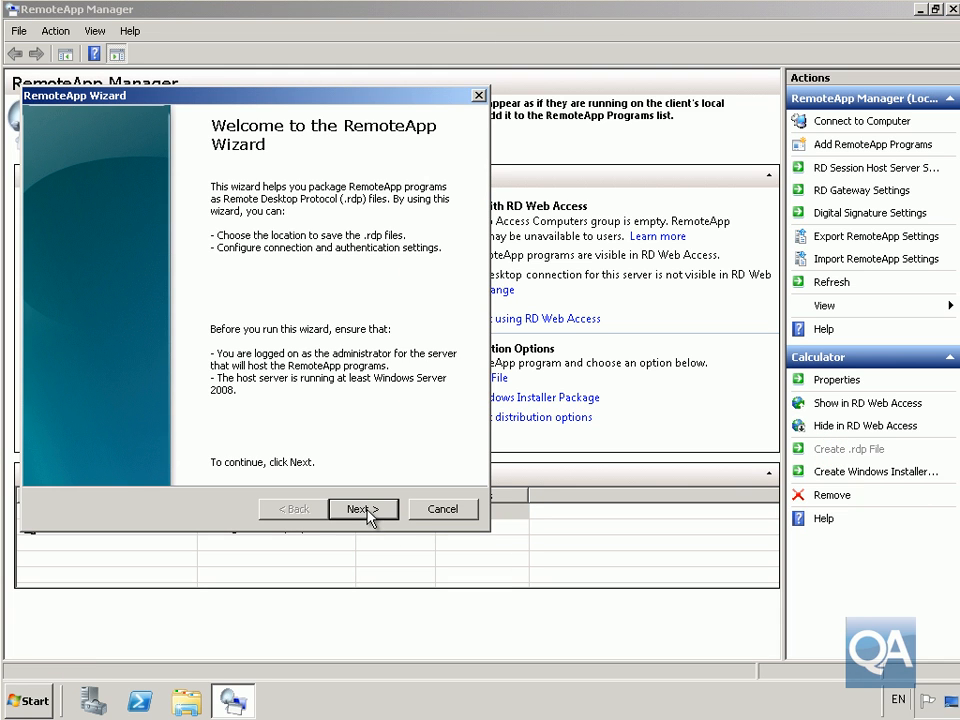
pyautogui.click(365, 509)
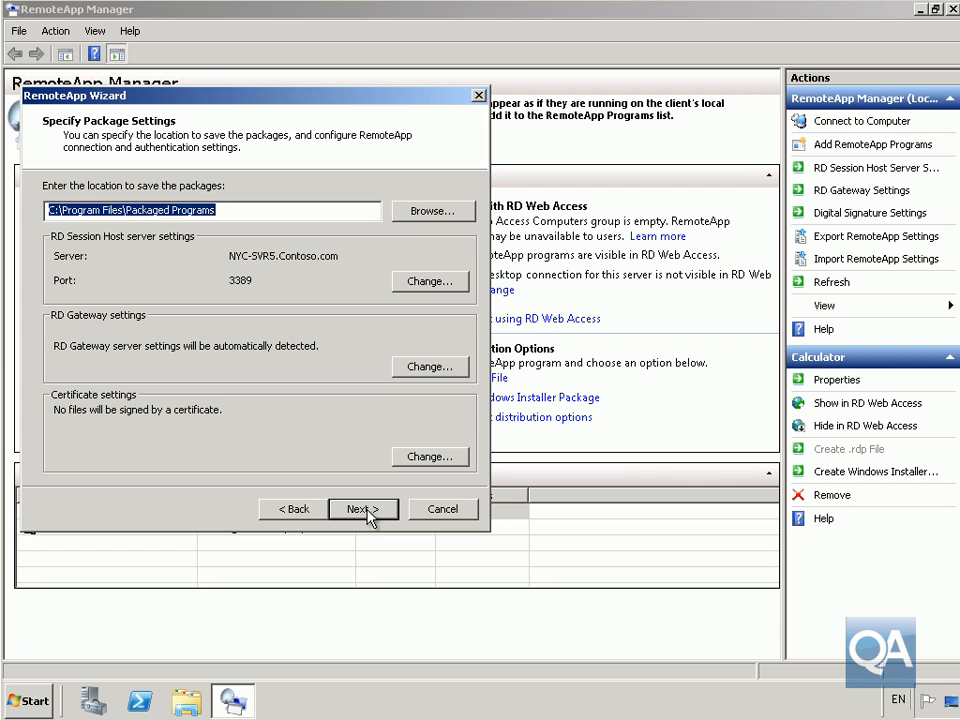
pyautogui.click(365, 509)
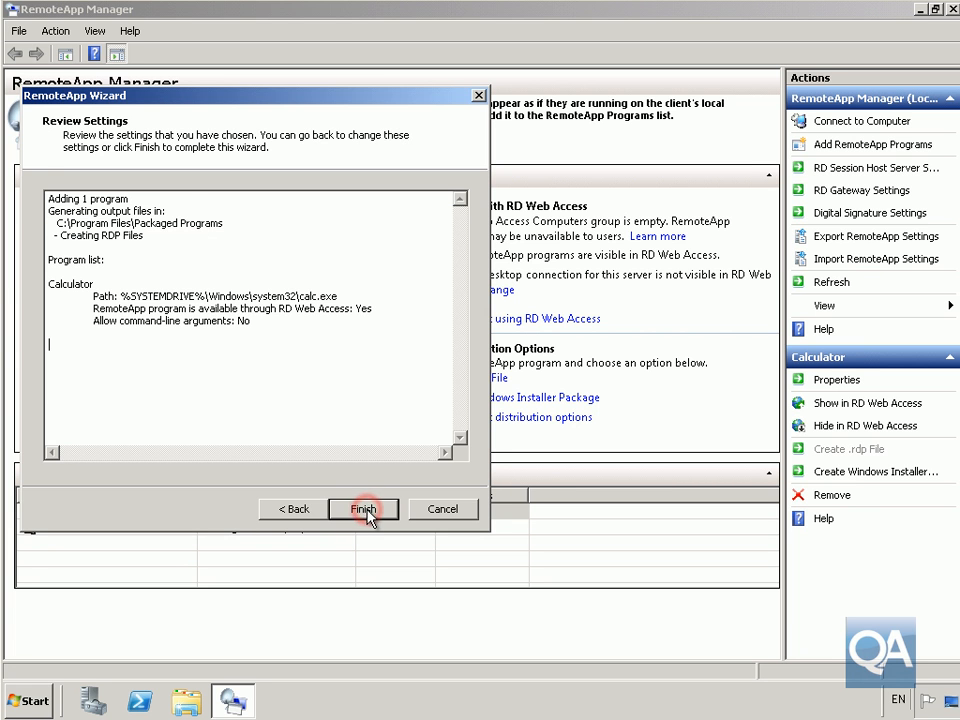
pyautogui.click(365, 509)
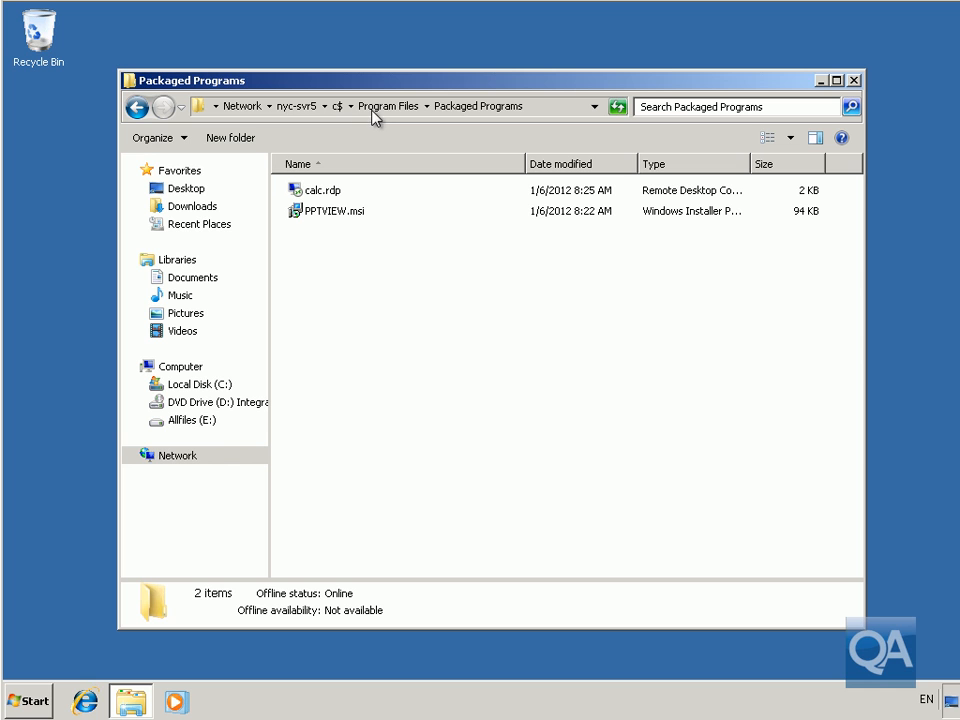
# Install PPTVIEW.msi and paste a copy of calc.rdp onto the client desktop.
pyautogui.rightClick(354, 220)
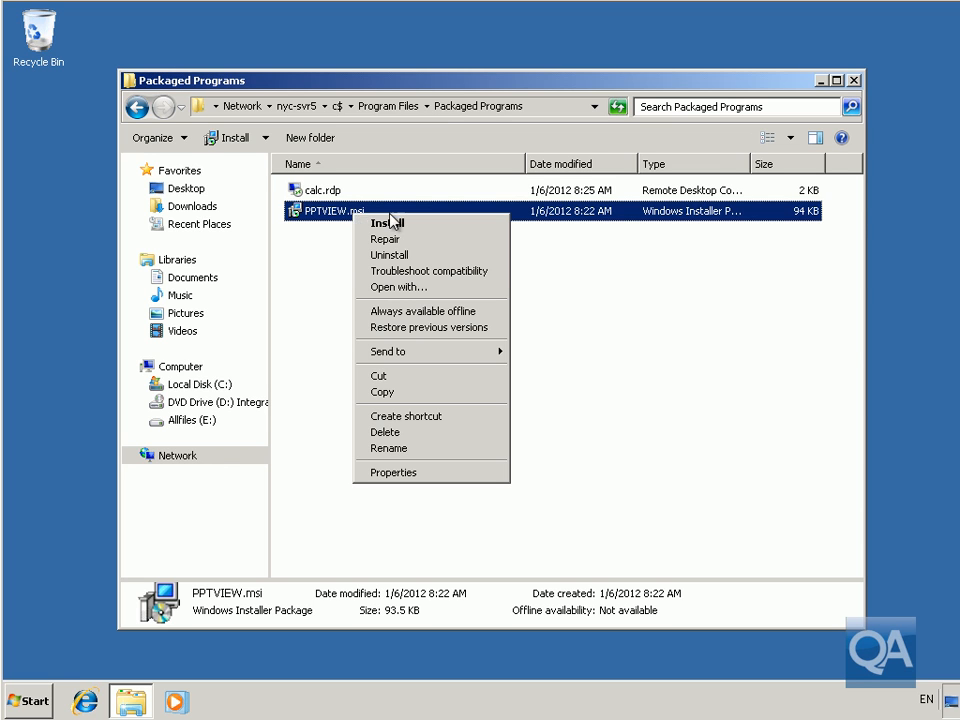
pyautogui.click(388, 223)
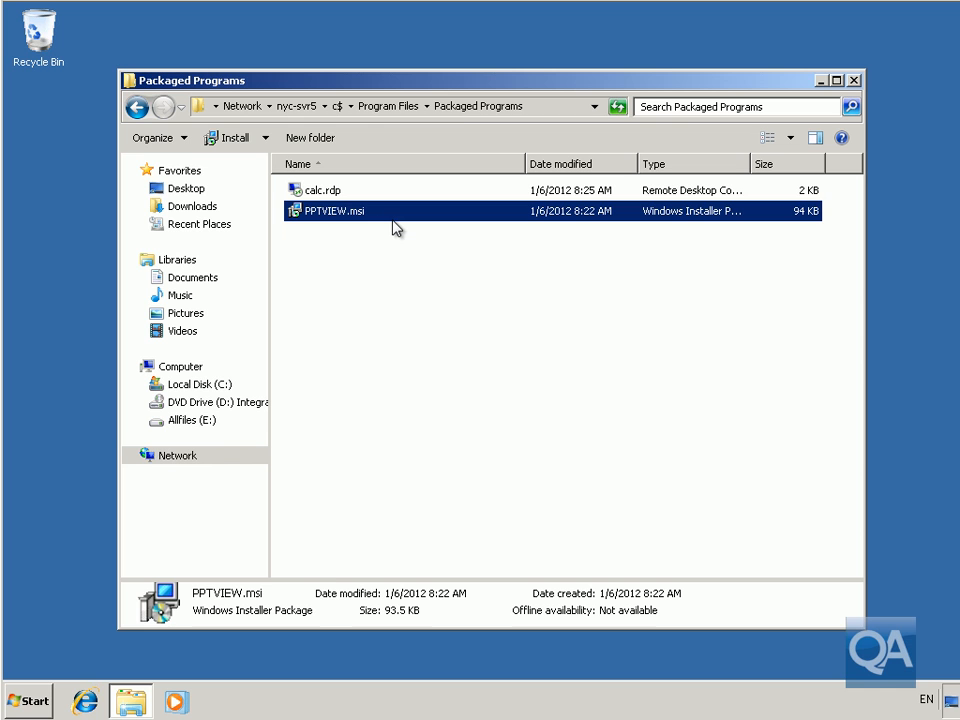
pyautogui.click(336, 196)
pyautogui.rightClick(336, 196)
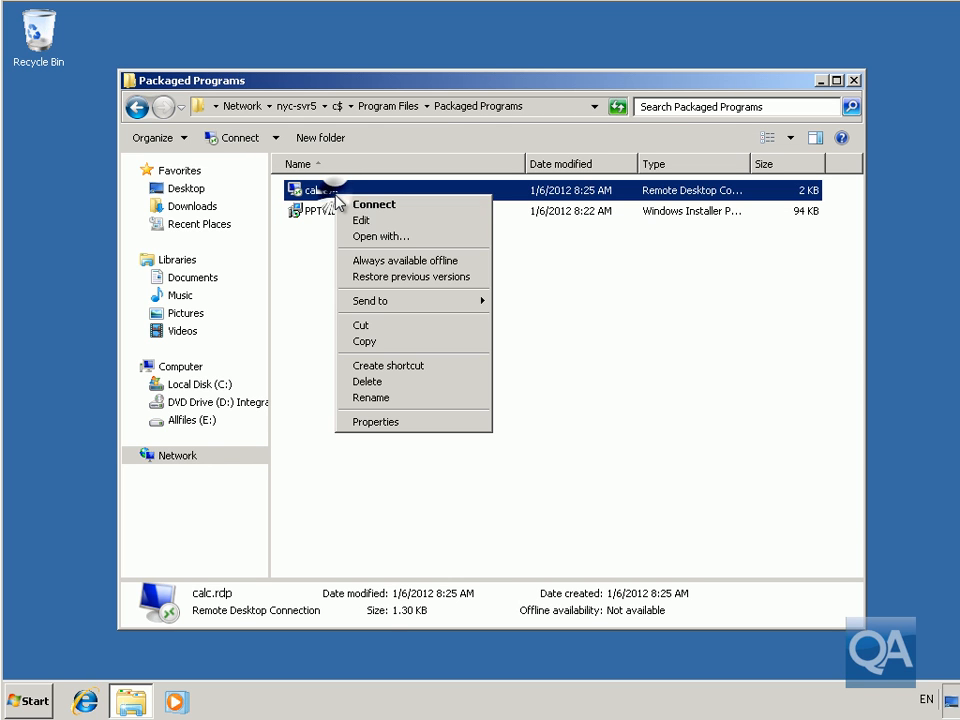
pyautogui.click(372, 341)
pyautogui.rightClick(67, 121)
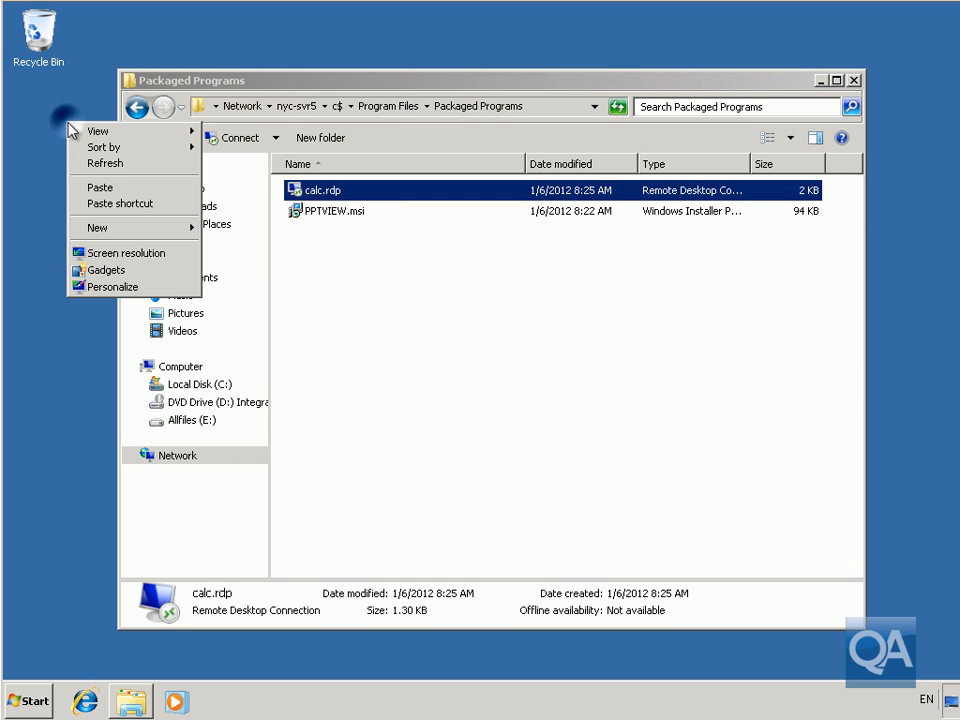
pyautogui.click(100, 187)
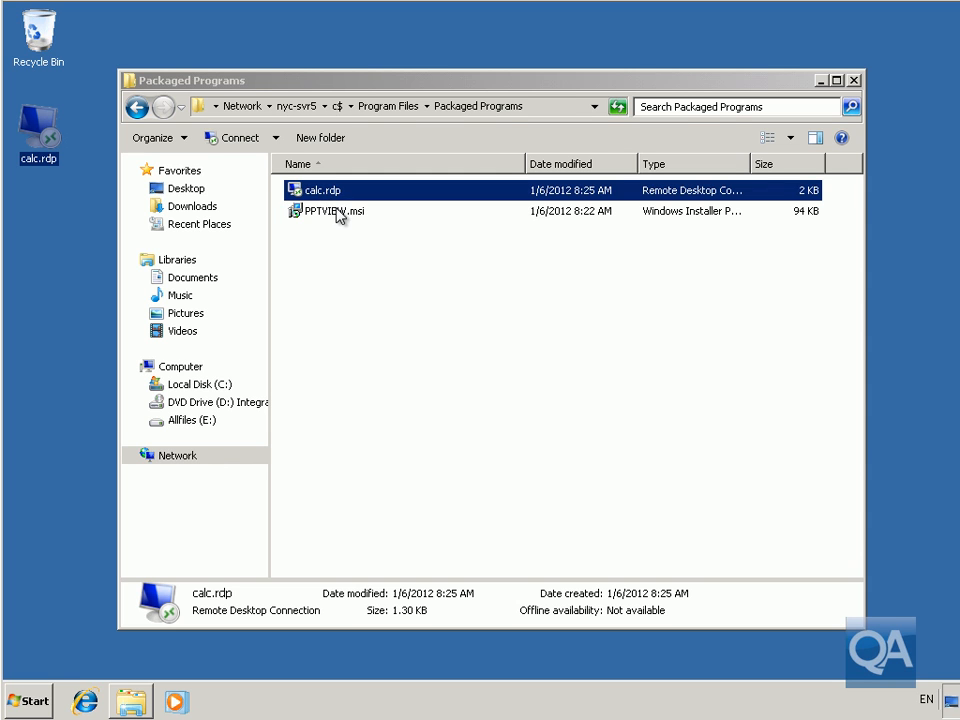
pyautogui.click(853, 81)
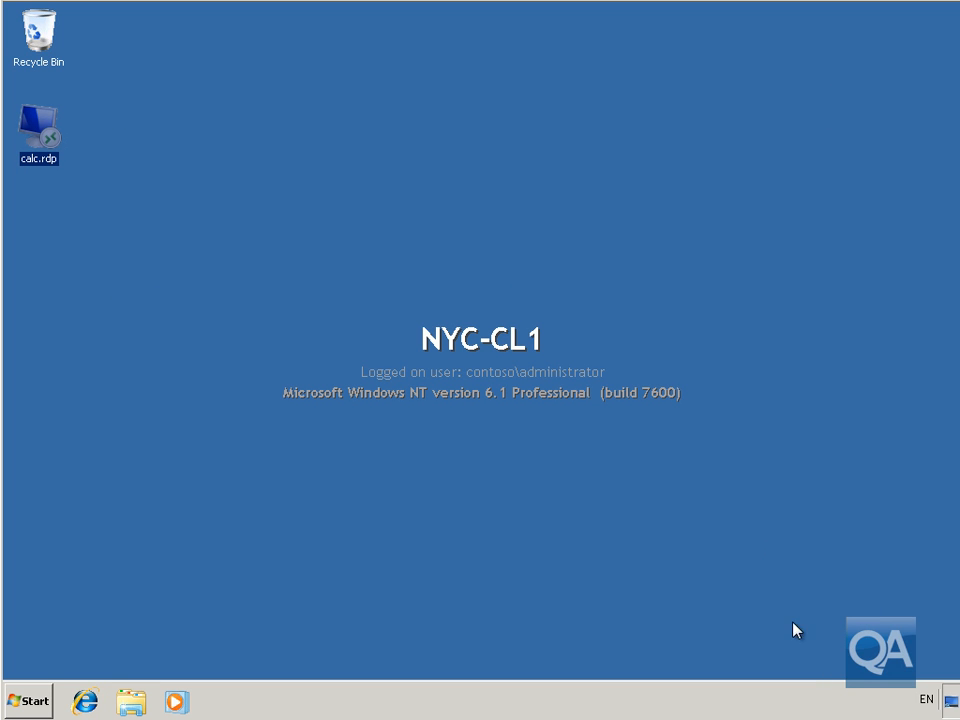
# Launch PowerPoint Viewer 2007 from Remote Programs and connect despite the unknown publisher warning.
pyautogui.click(878, 643)
pyautogui.click(32, 700)
pyautogui.click(64, 634)
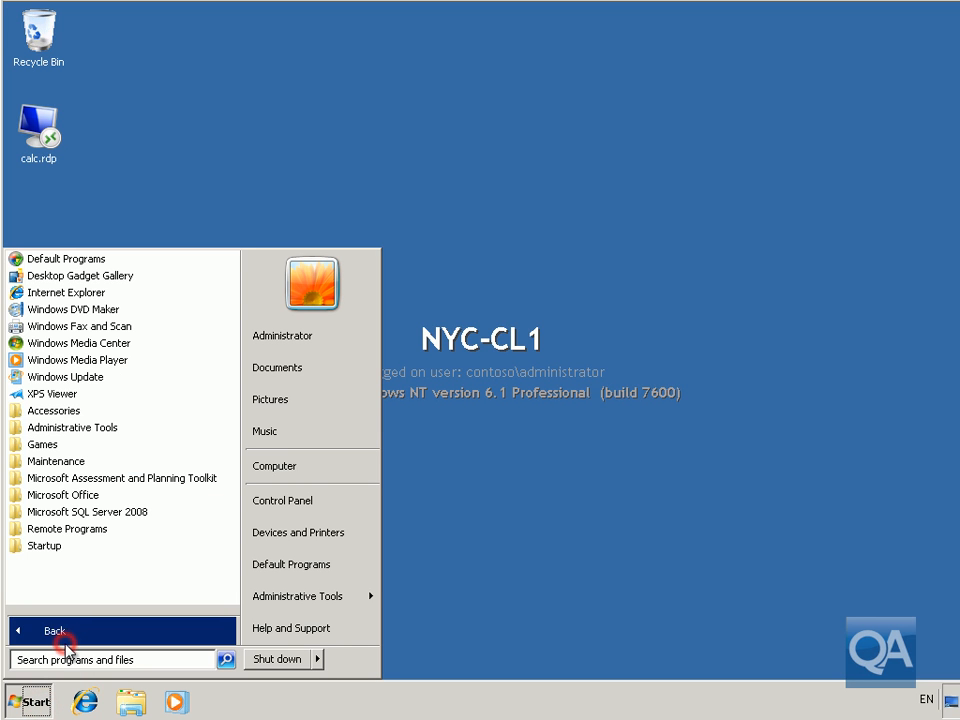
pyautogui.click(77, 533)
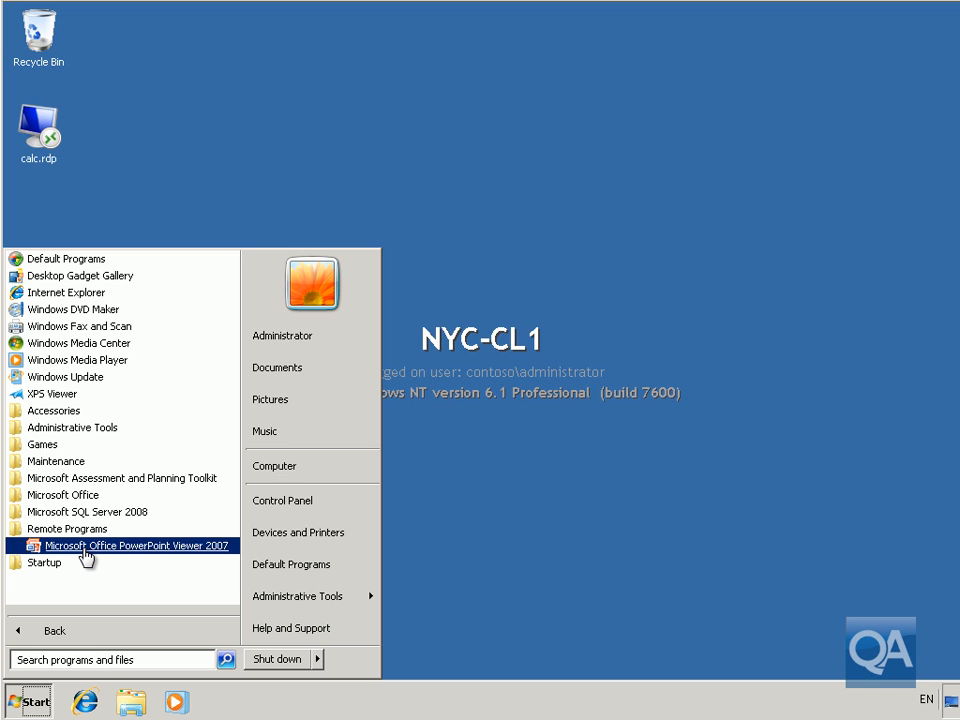
pyautogui.click(84, 548)
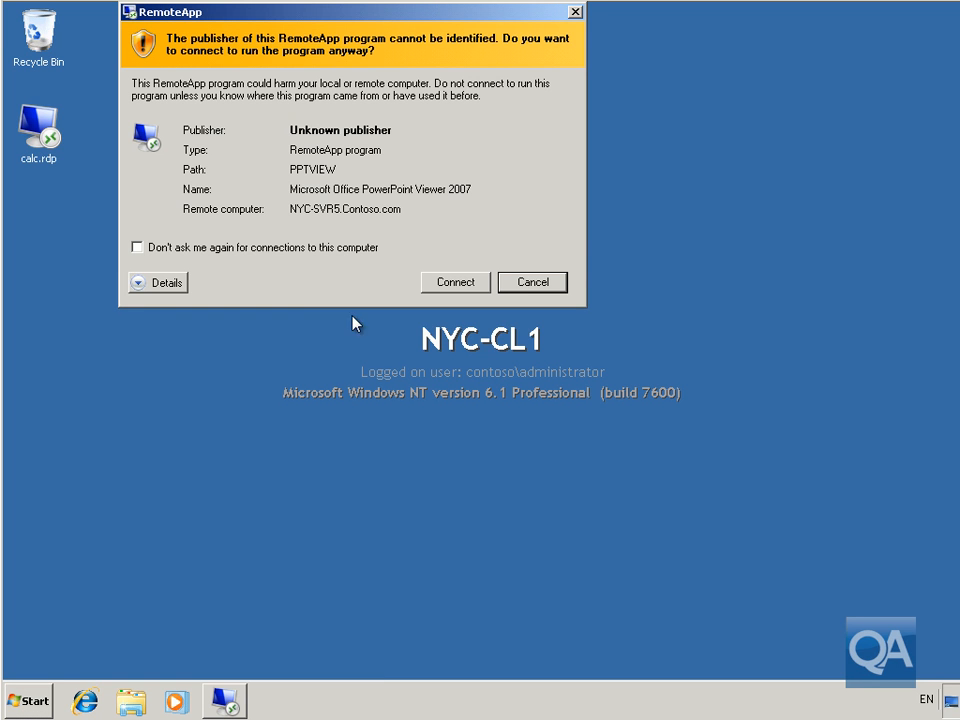
pyautogui.moveTo(276, 28); pyautogui.dragTo(376, 83)
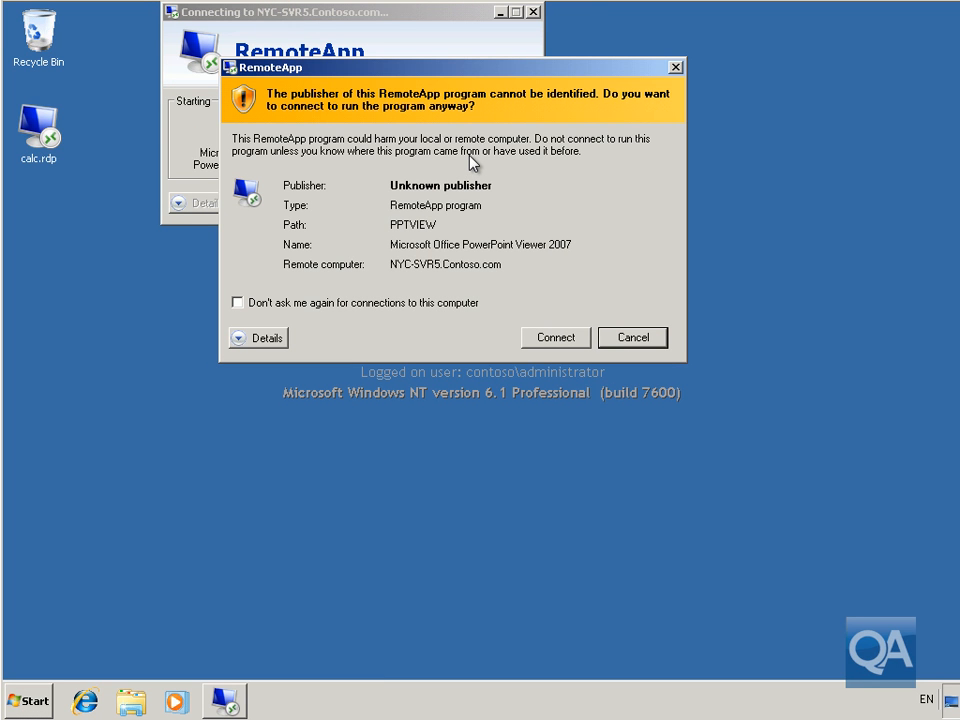
pyautogui.click(543, 340)
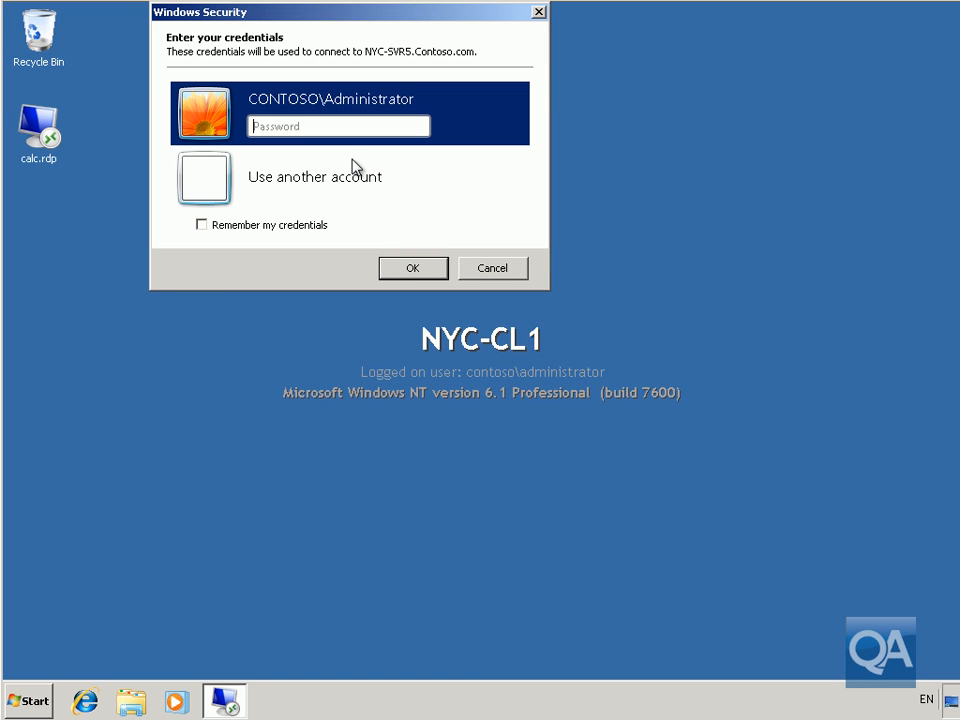
# Sign in with another domain account's username and password.
pyautogui.click(286, 178)
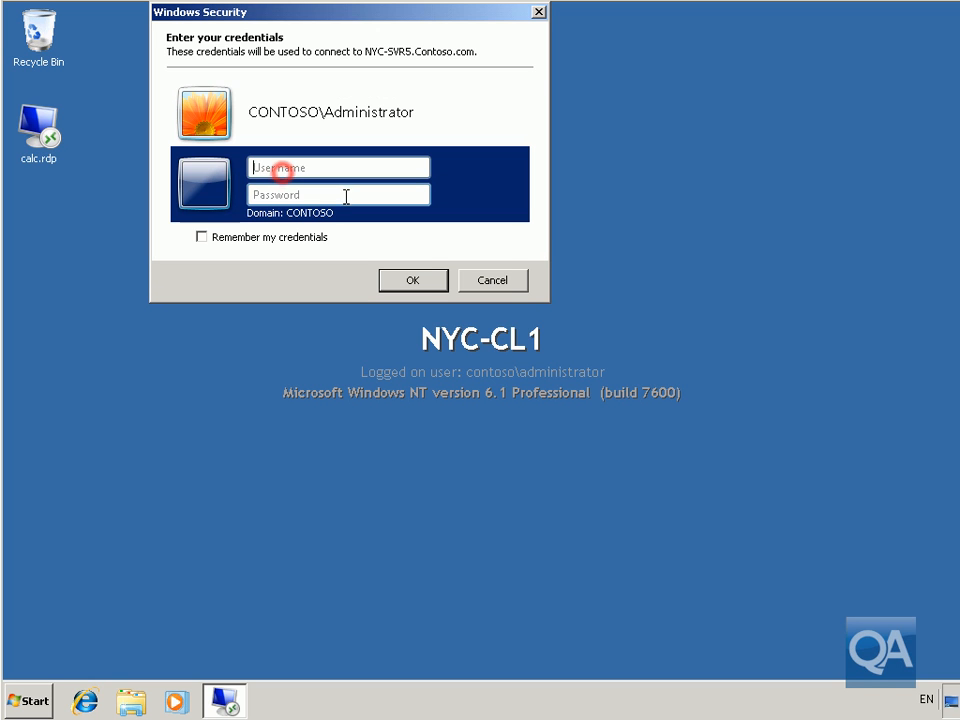
pyautogui.write('cont')
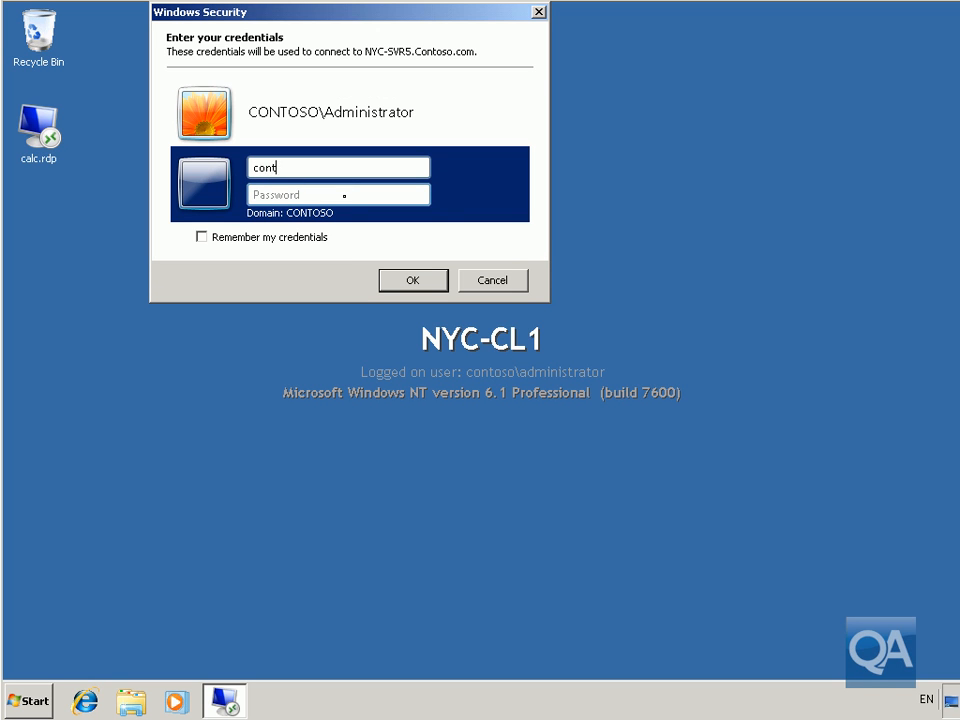
pyautogui.write('oso\\andrea')
pyautogui.click(344, 196)
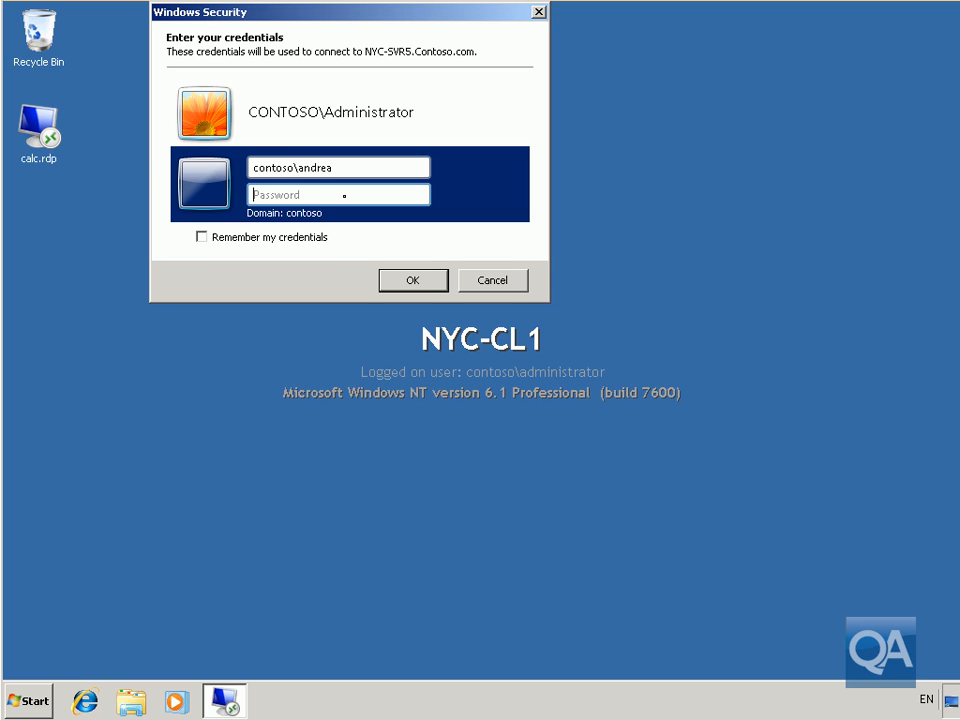
pyautogui.write('Pa$$w0rd')
# Connect to the server, accept the PowerPoint Viewer license, and close it without opening a presentation.
pyautogui.click(413, 280)
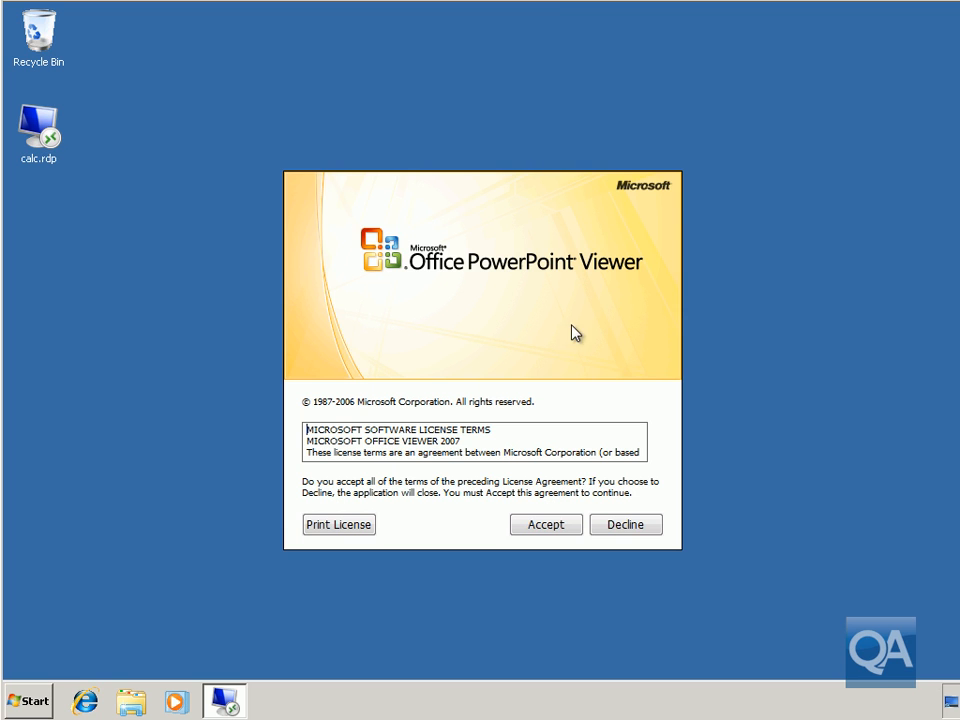
pyautogui.click(572, 520)
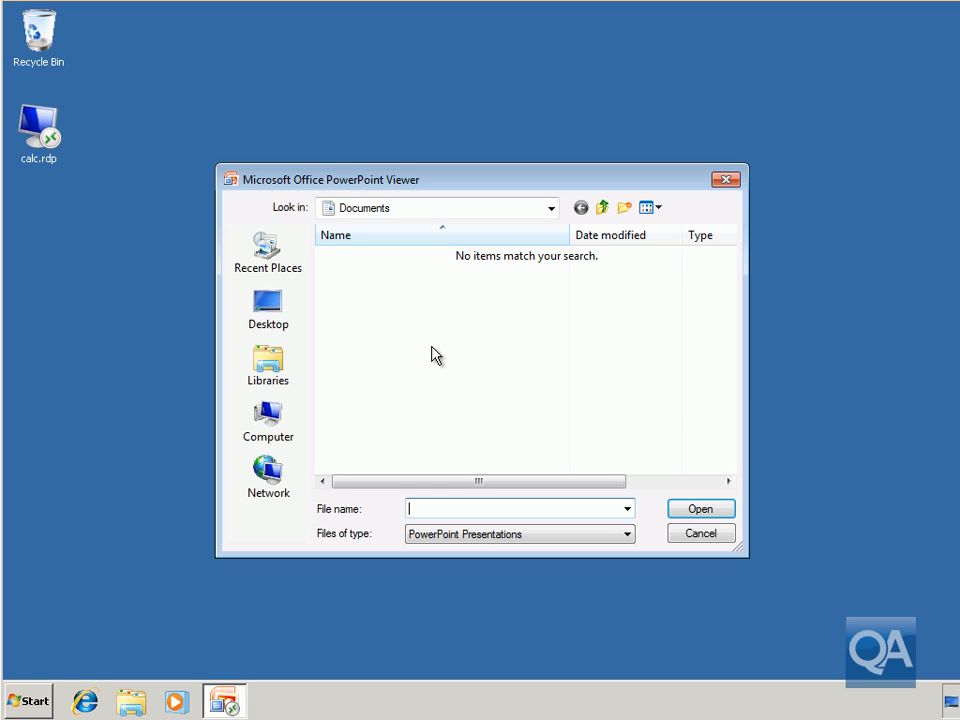
pyautogui.click(697, 535)
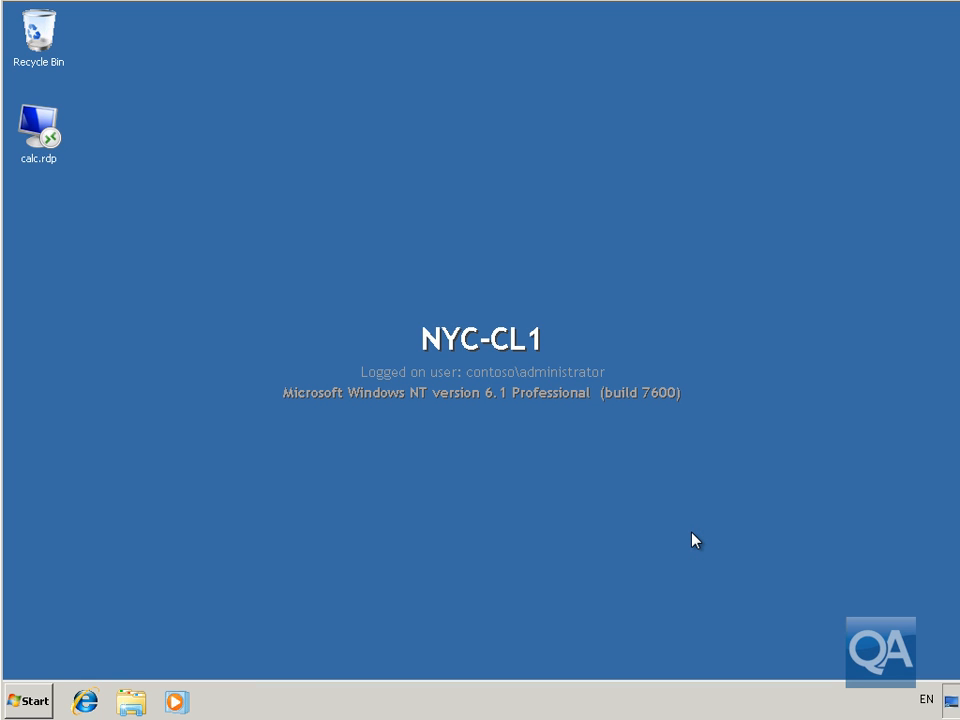
# Launch calc.rdp and connect past the unknown-publisher warning to NYC-SVR5.Contoso.com.
pyautogui.doubleClick(51, 148)
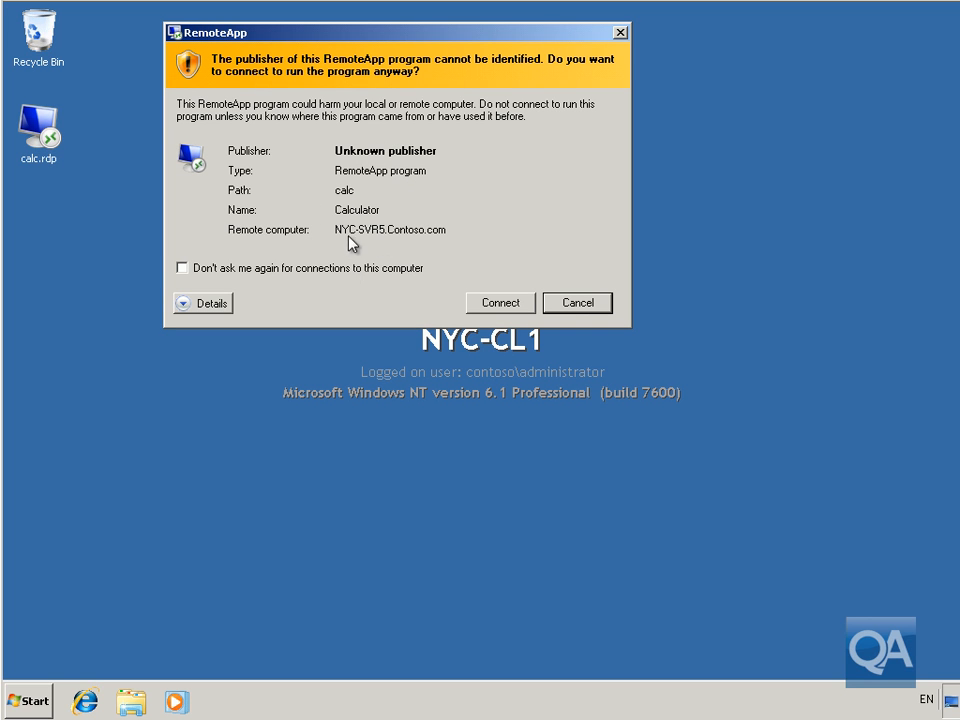
pyautogui.click(480, 303)
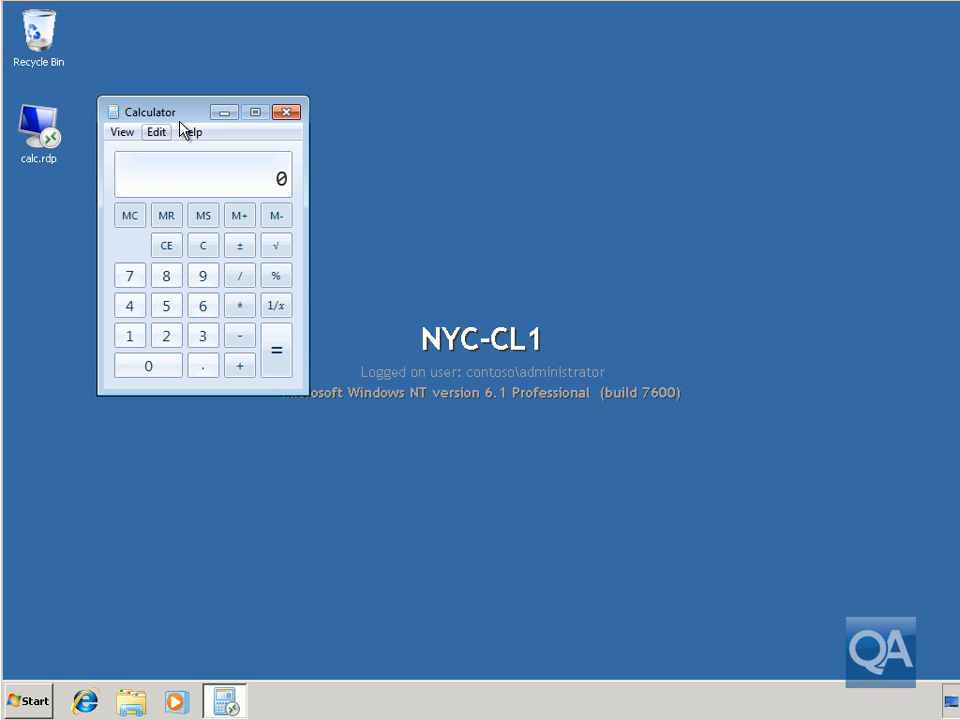